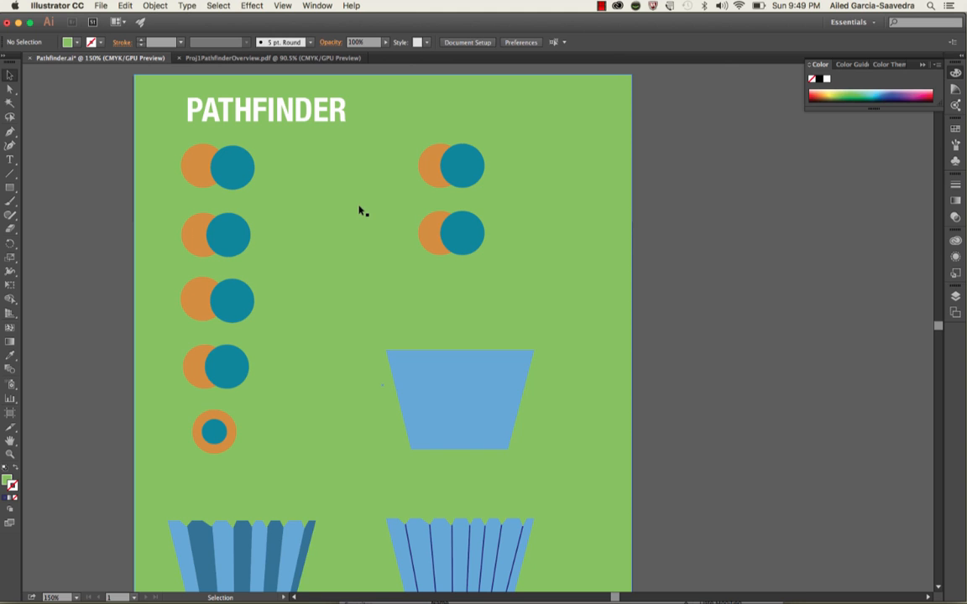
# Show the Pathfinder panel and unite the orange and teal circles of the first pair below the PATHFINDER title
pyautogui.click(323, 6)
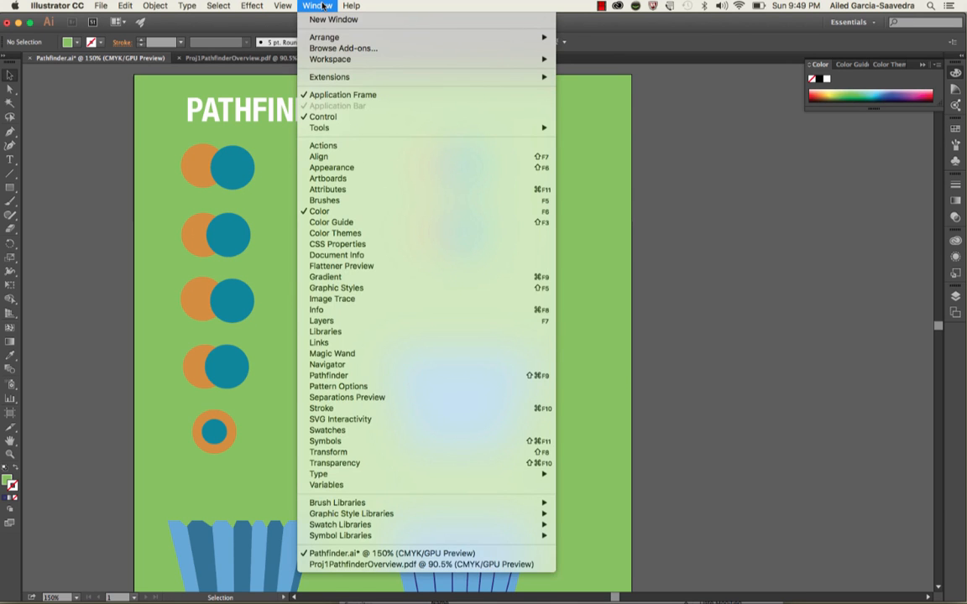
pyautogui.click(377, 375)
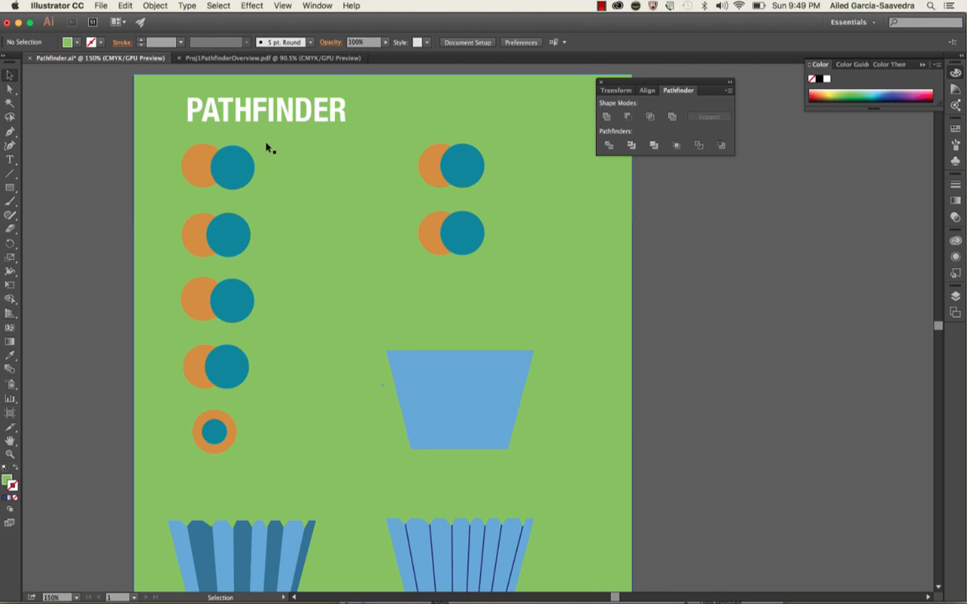
pyautogui.click(196, 168)
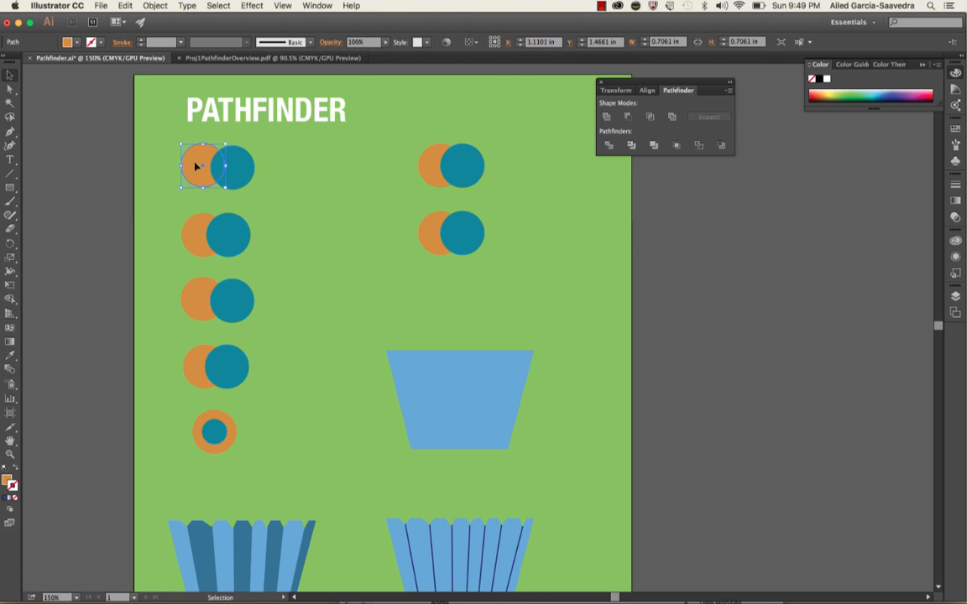
pyautogui.keyDown('shift'); pyautogui.click(245, 164); pyautogui.keyUp('shift')
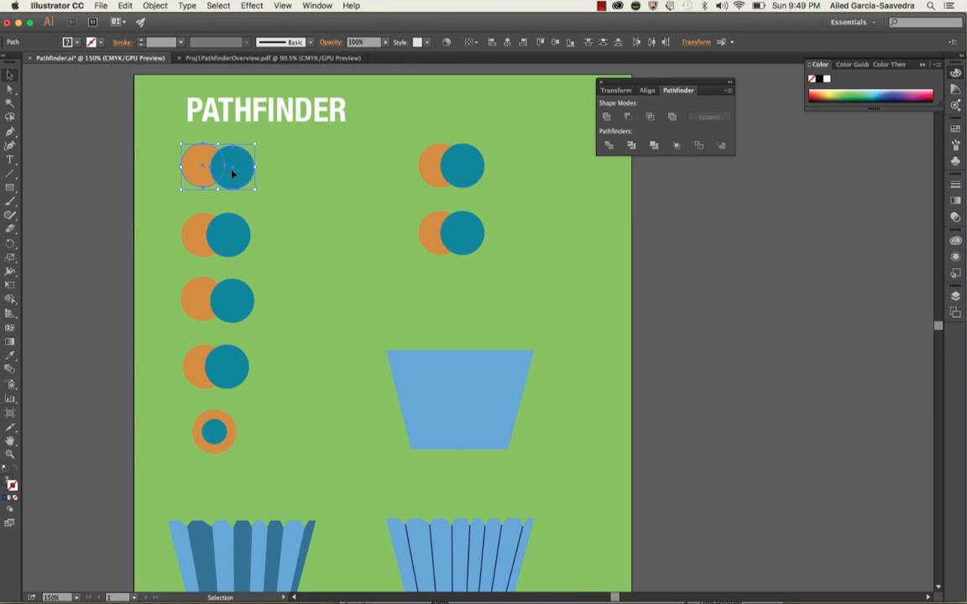
pyautogui.click(606, 118)
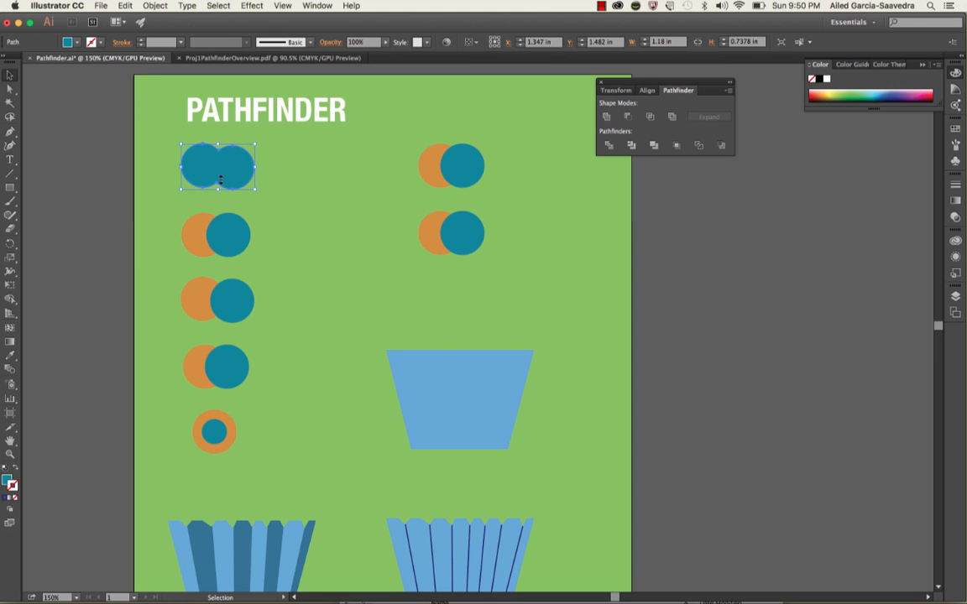
# Subtract the front teal circle from the orange circle in the second pair of the first column using Minus Front
pyautogui.click(194, 232)
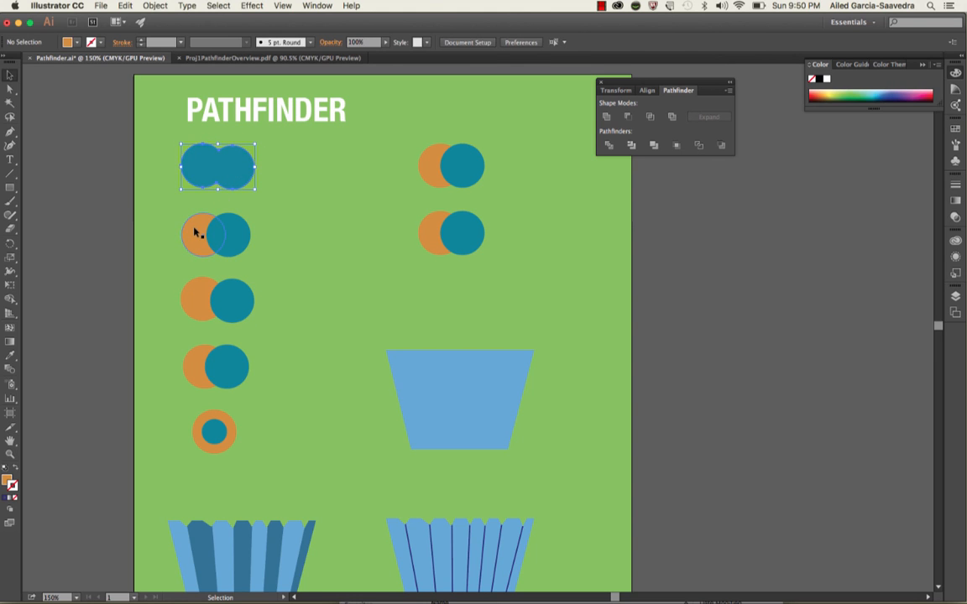
pyautogui.keyDown('shift'); pyautogui.click(236, 232); pyautogui.keyUp('shift')
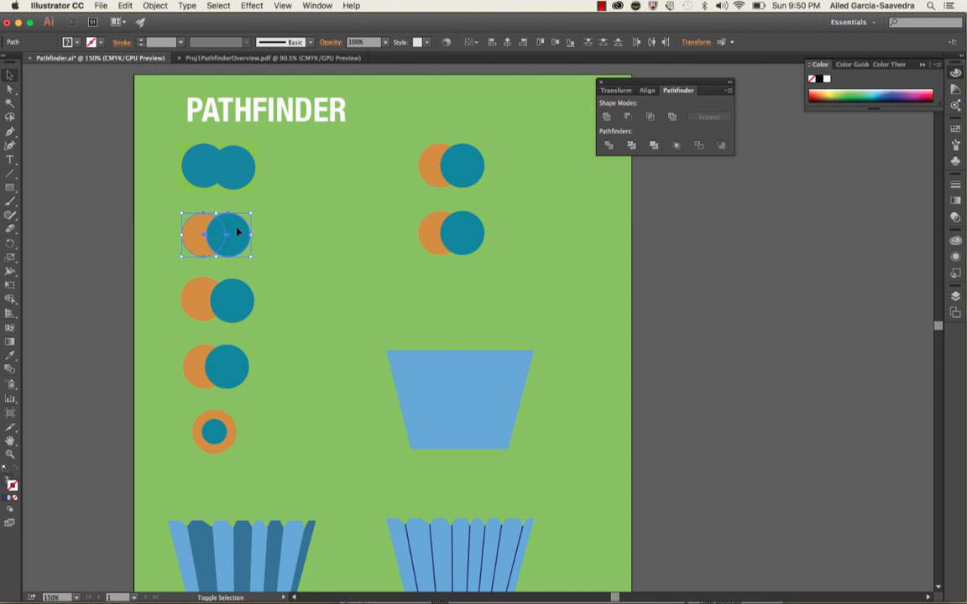
pyautogui.click(628, 117)
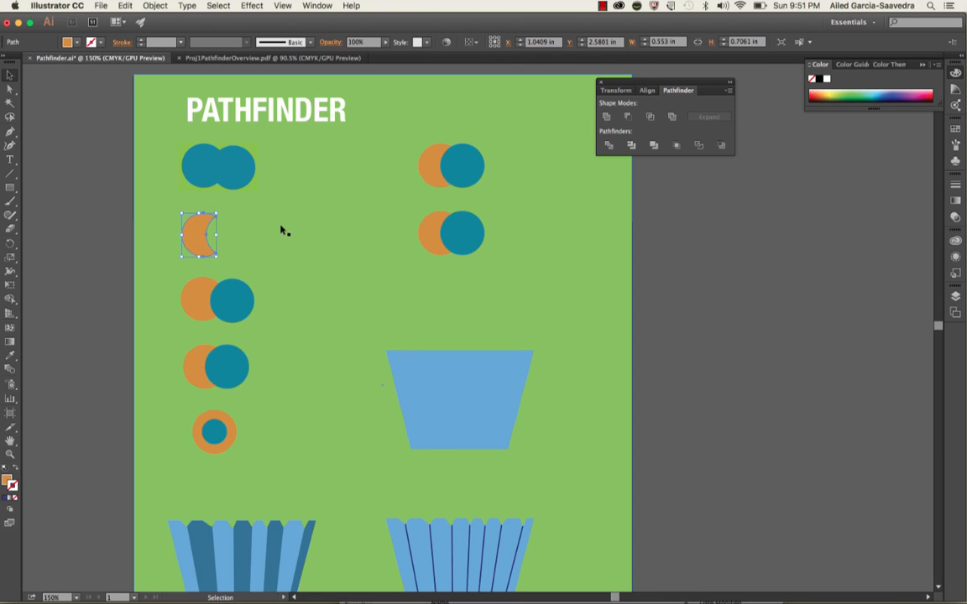
# Intersect the two circles of the third pair in the first column so only their overlap is kept
pyautogui.click(201, 309)
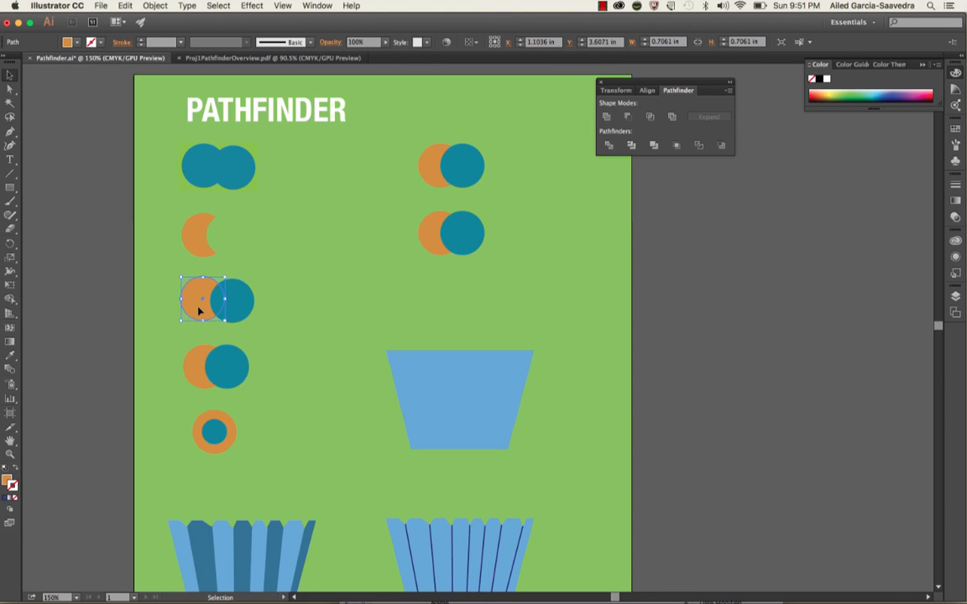
pyautogui.keyDown('shift'); pyautogui.click(239, 308); pyautogui.keyUp('shift')
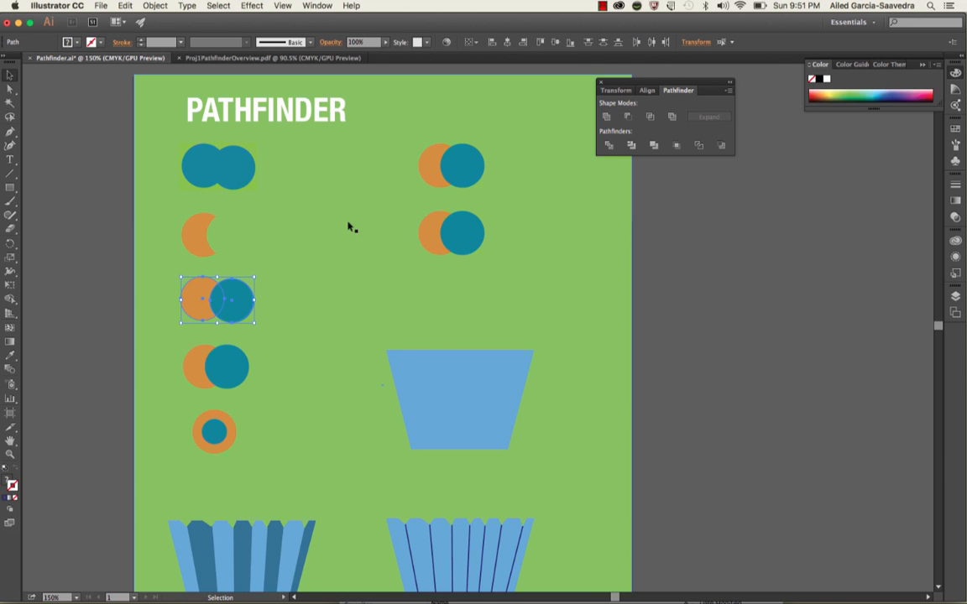
pyautogui.click(648, 119)
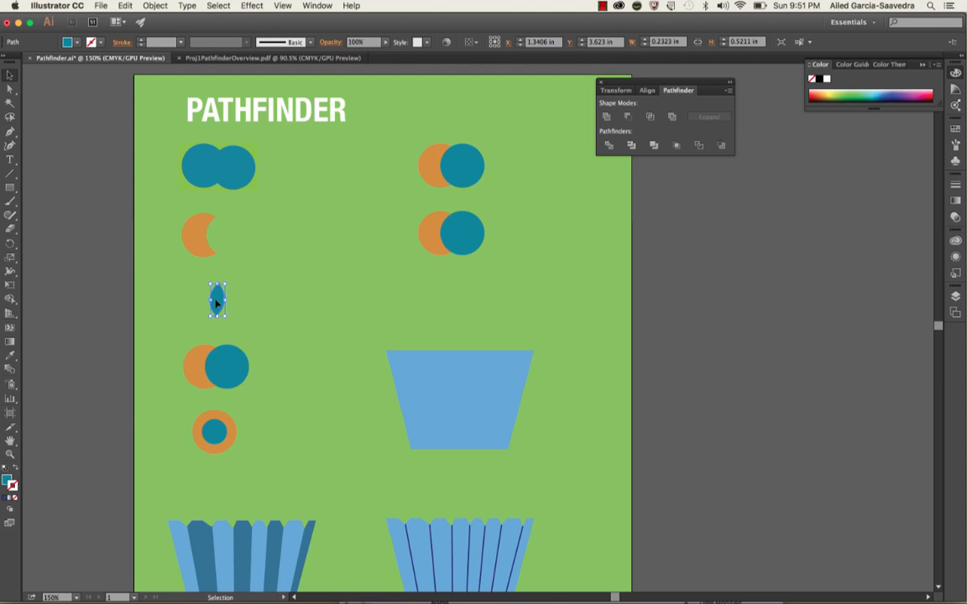
# Apply Exclude to the fourth overlapping circle pair and to the concentric circles below it
pyautogui.click(197, 373)
pyautogui.keyDown('shift'); pyautogui.click(238, 370); pyautogui.keyUp('shift')
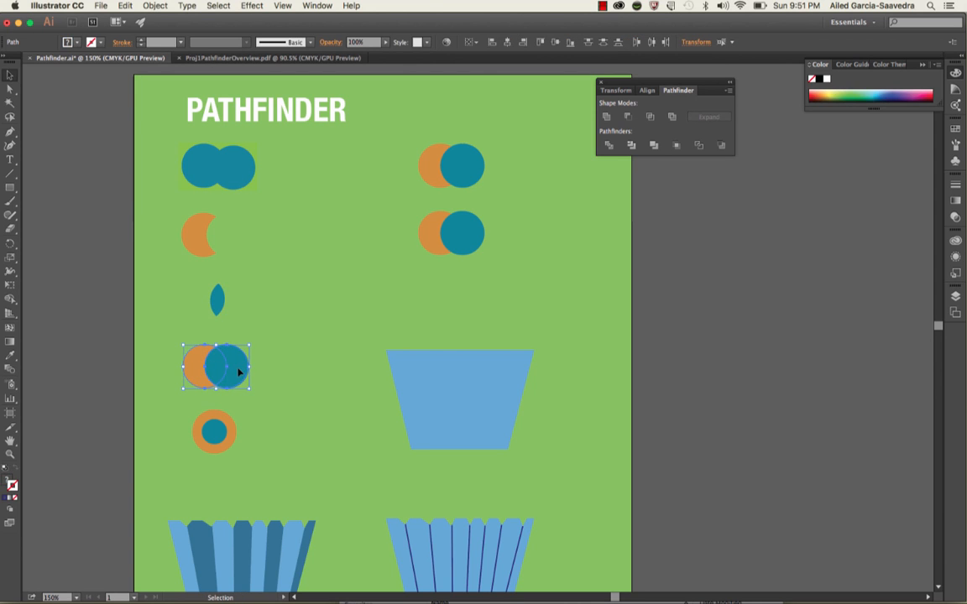
pyautogui.click(672, 117)
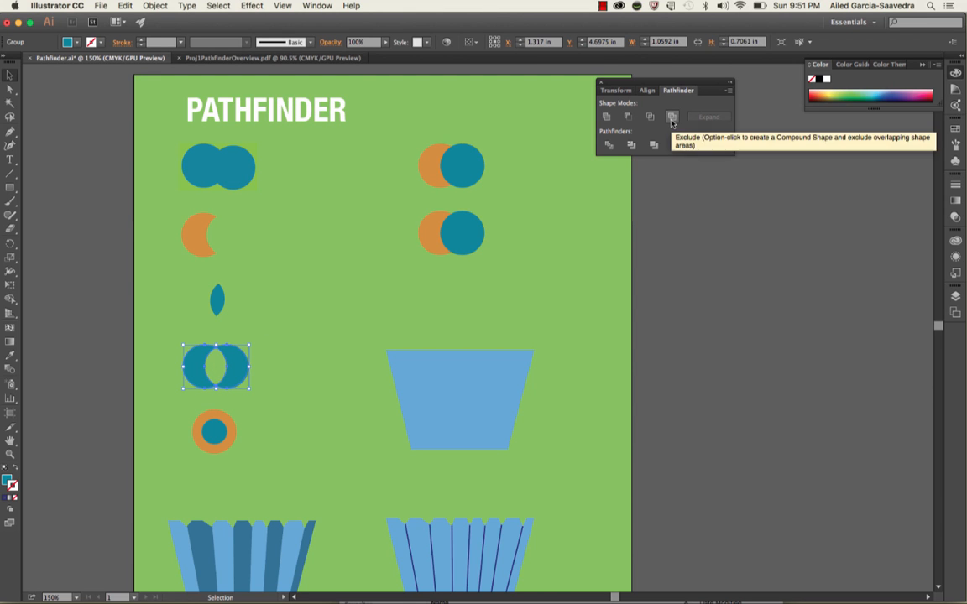
pyautogui.click(208, 426)
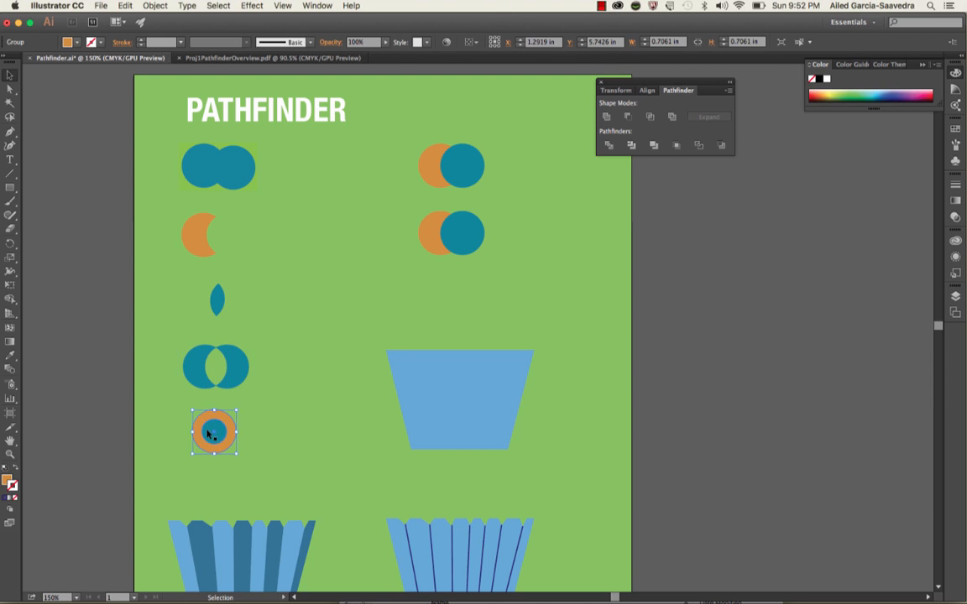
pyautogui.keyDown('shift'); pyautogui.click(208, 433); pyautogui.keyUp('shift')
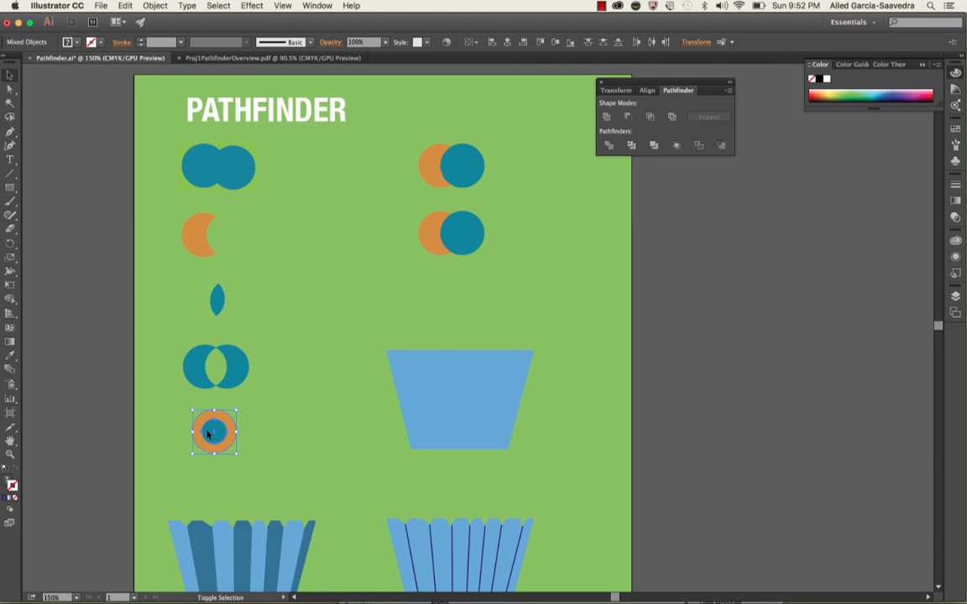
pyautogui.click(672, 117)
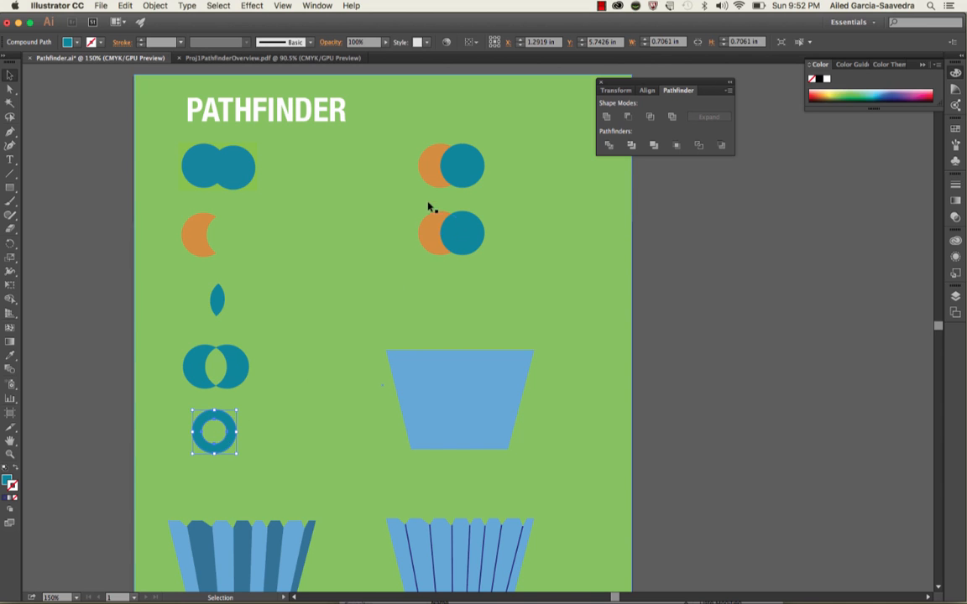
# Divide the upper orange and teal circle pair in the second column with the Pathfinder's Divide operation
pyautogui.click(430, 178)
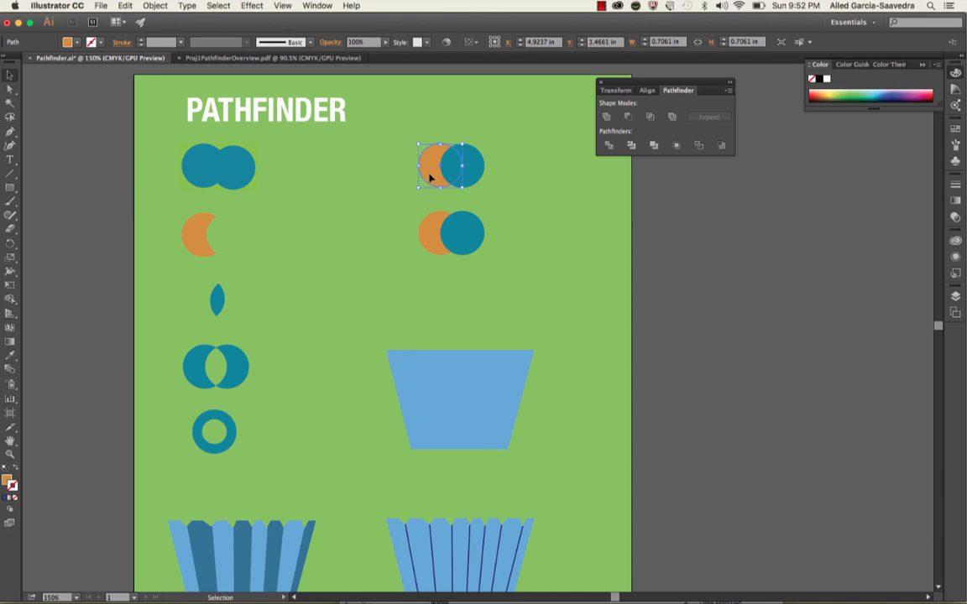
pyautogui.keyDown('shift'); pyautogui.click(473, 168); pyautogui.keyUp('shift')
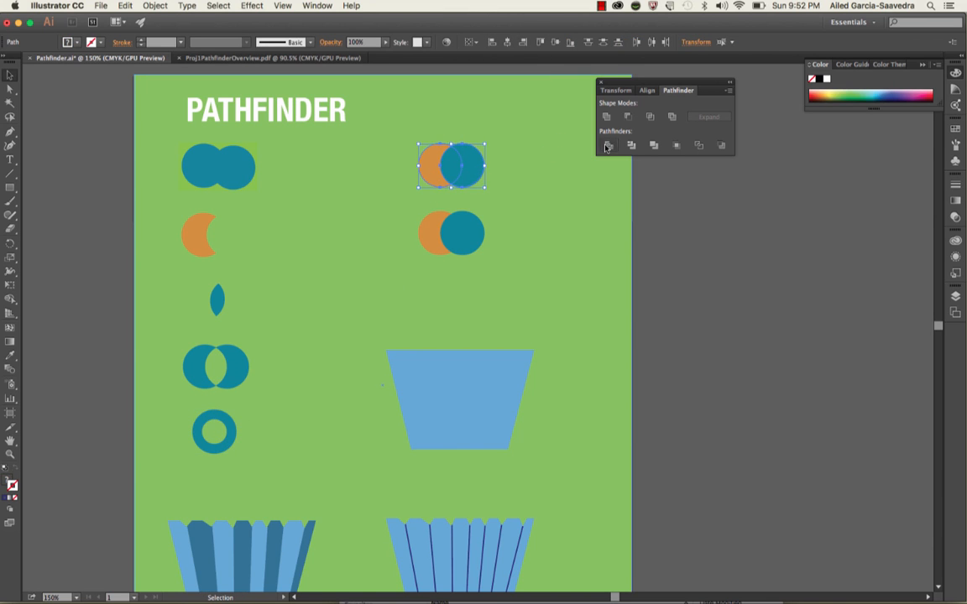
pyautogui.press('super+g')
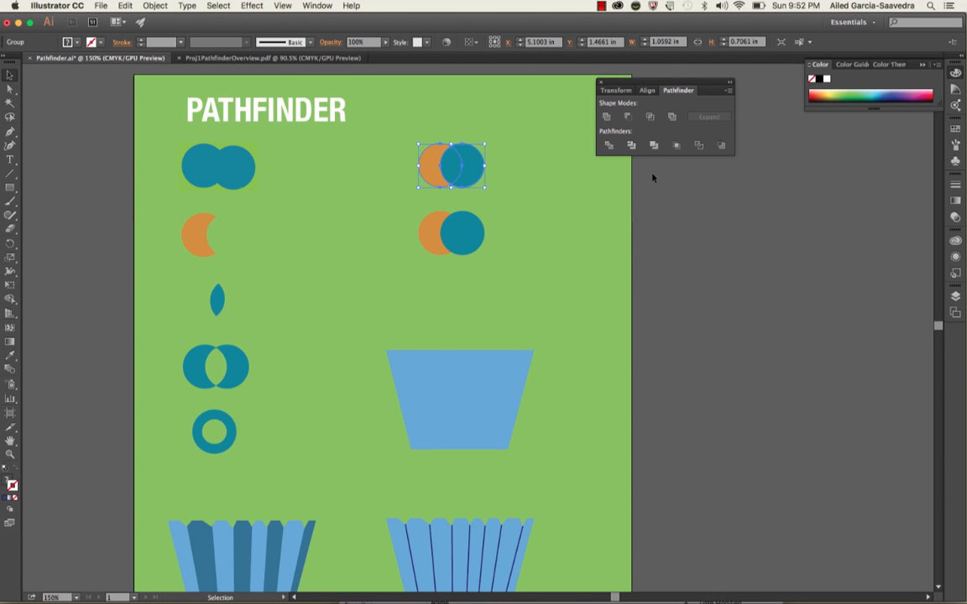
pyautogui.click(600, 173)
# Ungroup the divided circle pair and move its pieces apart into two crescents with the lens between them
pyautogui.moveTo(480, 167); pyautogui.dragTo(453, 153)
pyautogui.rightClick(470, 157)
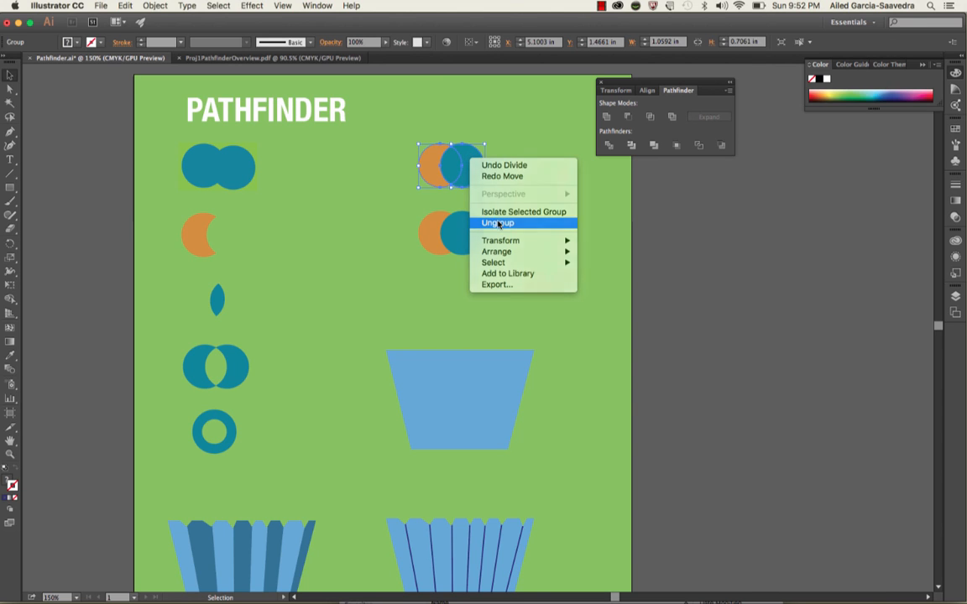
pyautogui.click(499, 224)
pyautogui.click(711, 236)
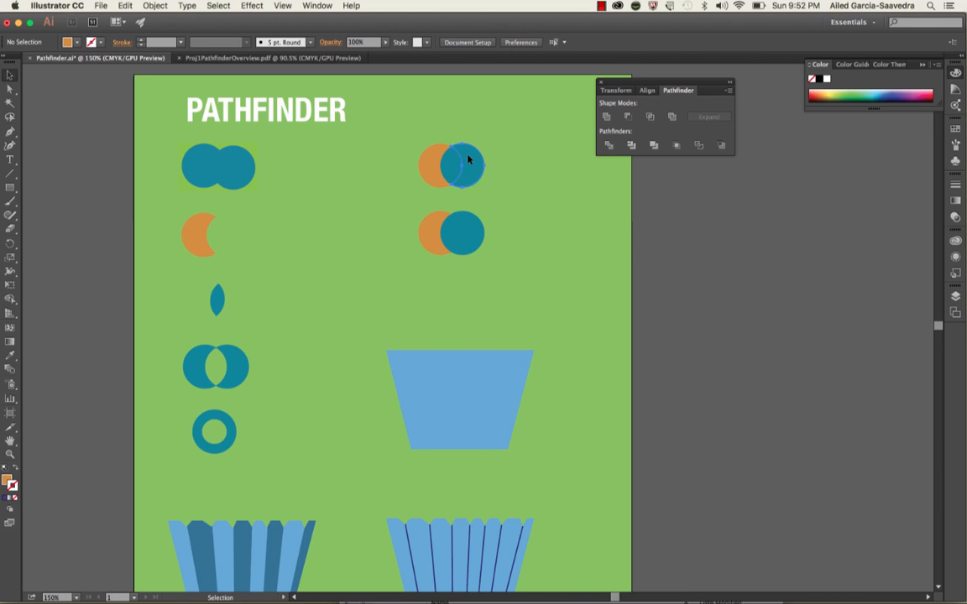
pyautogui.moveTo(464, 157); pyautogui.dragTo(426, 159)
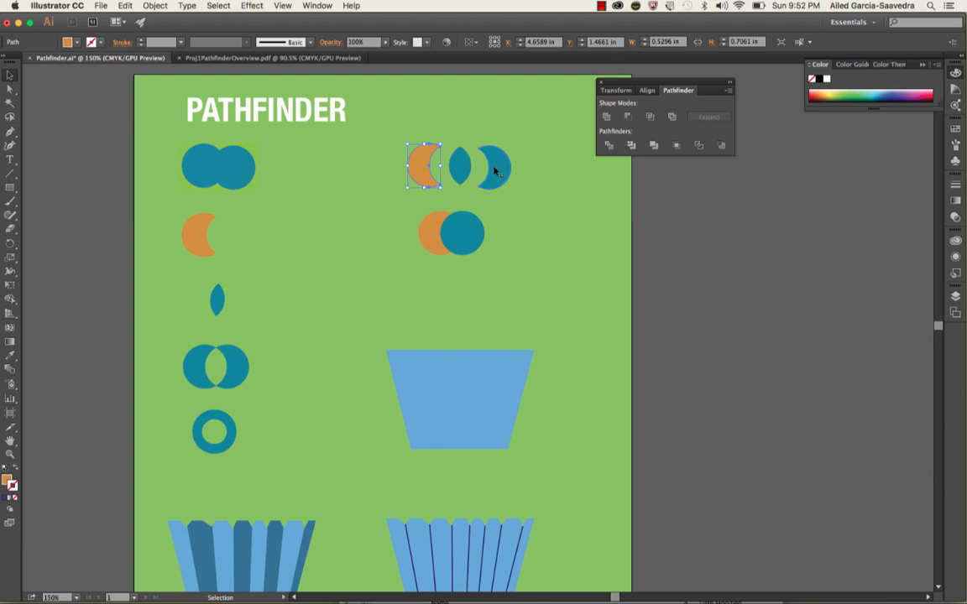
# Trim the lower orange and teal circle pair in the second column with the Pathfinder's Trim operation
pyautogui.click(433, 233)
pyautogui.keyDown('shift'); pyautogui.click(469, 225); pyautogui.keyUp('shift')
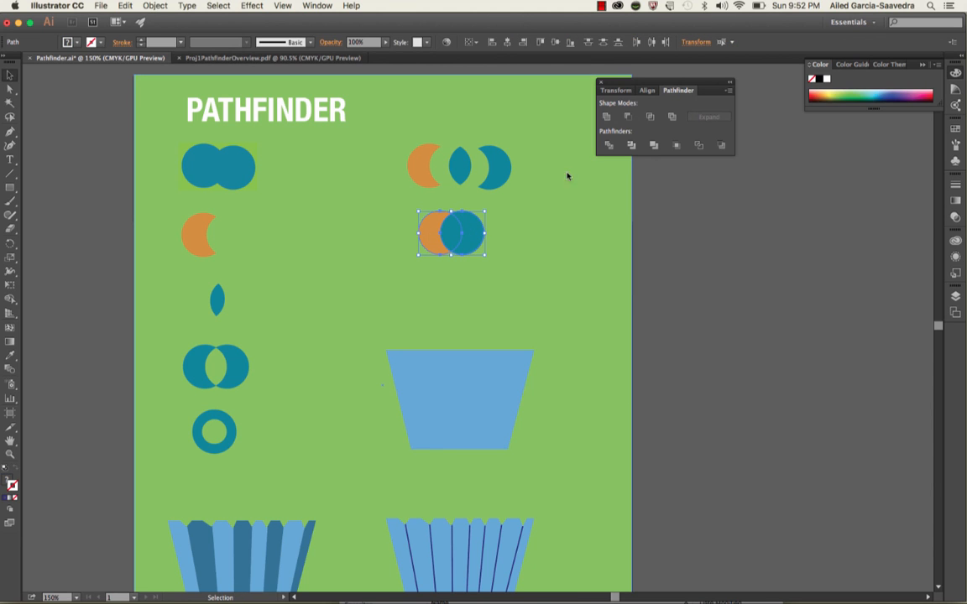
pyautogui.click(631, 146)
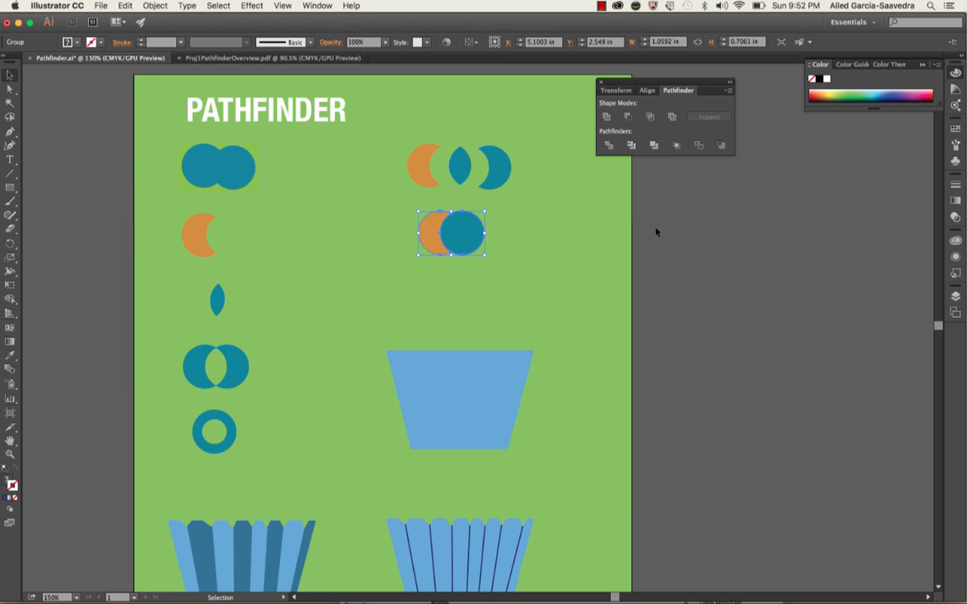
pyautogui.click(656, 232)
# Ungroup the trimmed circle pair and move the full teal circle sideways, clear of the orange crescent
pyautogui.click(470, 222)
pyautogui.rightClick(451, 227)
pyautogui.click(492, 293)
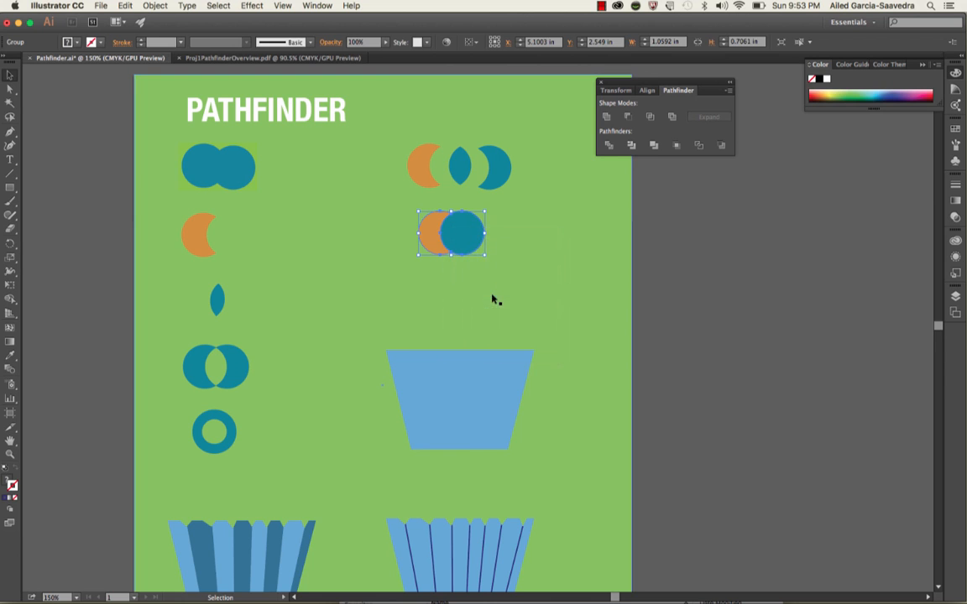
pyautogui.click(693, 269)
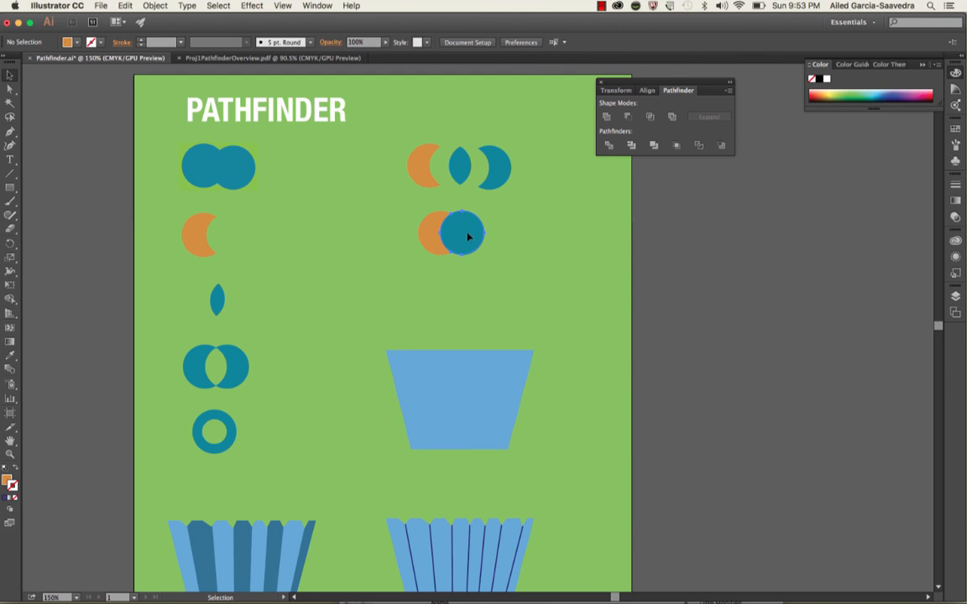
pyautogui.moveTo(468, 236); pyautogui.dragTo(488, 237)
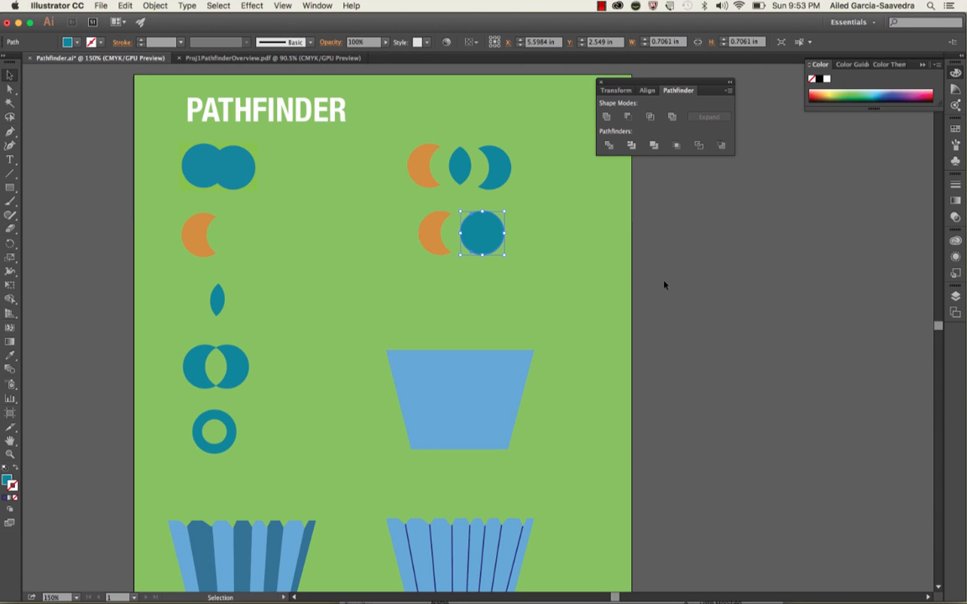
# View the Proj1PathfinderOverview.pdf reference of shape modes and pathfinders, and return to the Pathfinder.ai document
pyautogui.scroll(-1, 491, 239)
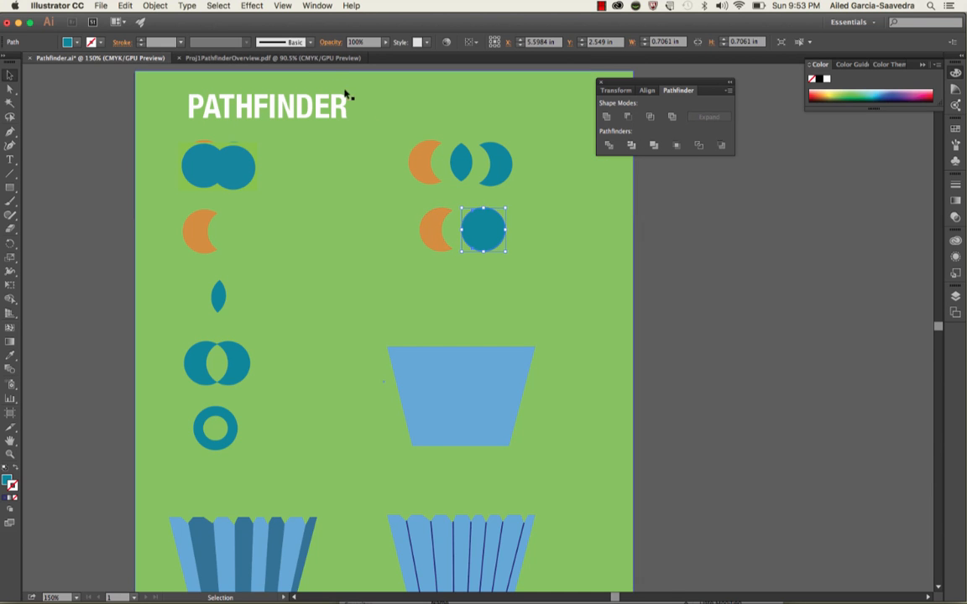
pyautogui.click(285, 58)
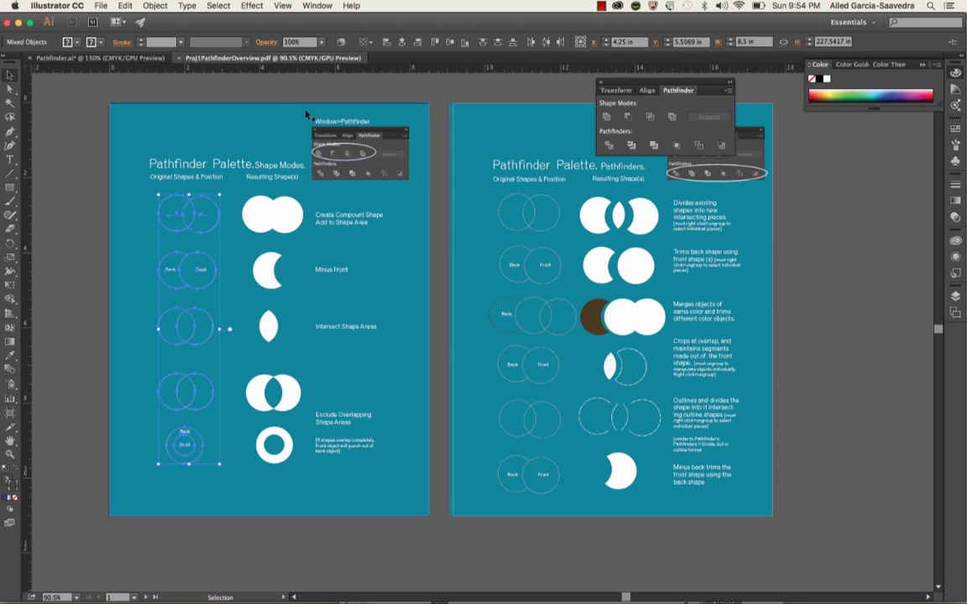
pyautogui.click(154, 61)
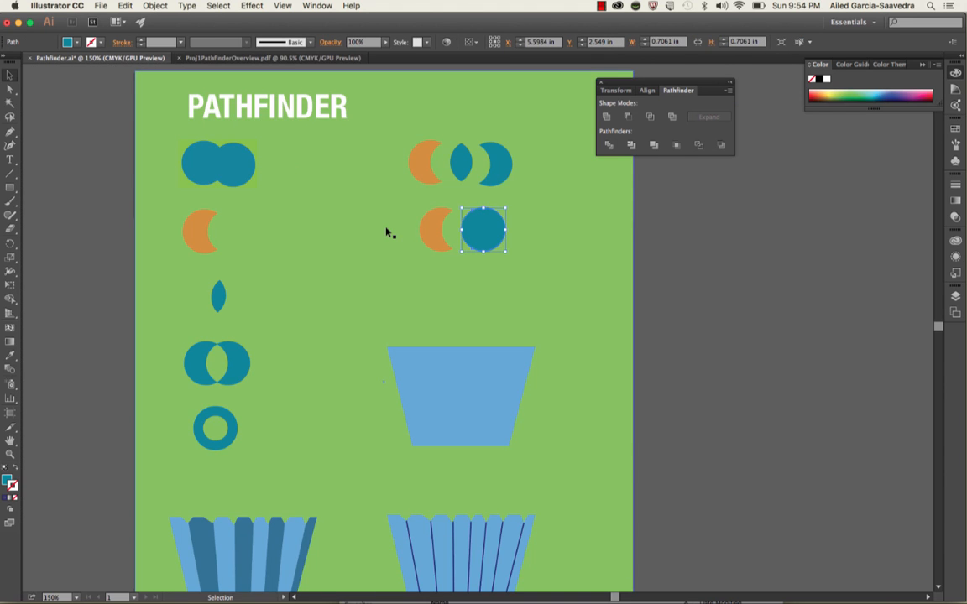
# Pull the first three stripes of the two-tone cupcake wrapper apart, undo the moves and deselect the stripes
pyautogui.scroll(-5, 386, 233)
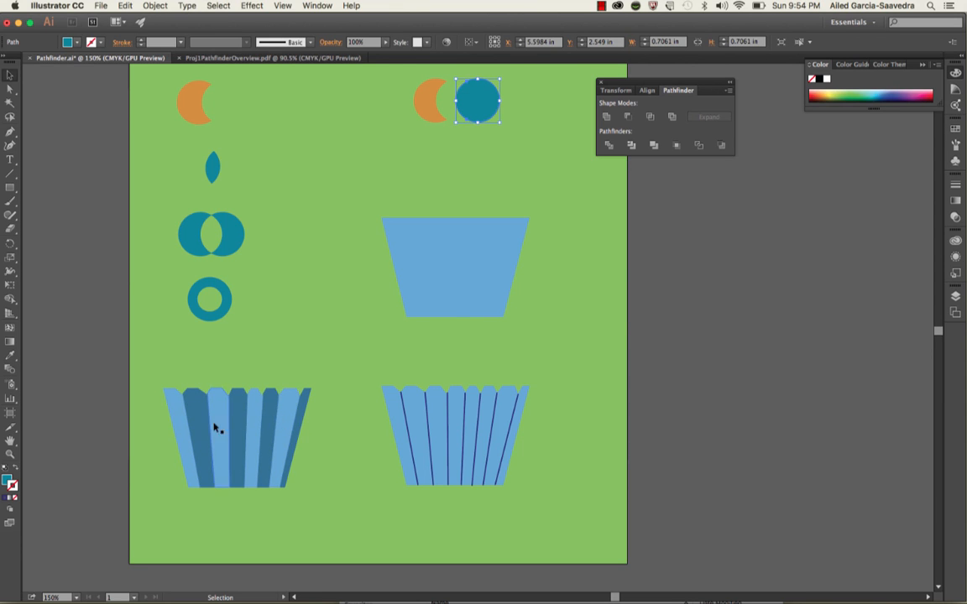
pyautogui.moveTo(179, 426); pyautogui.dragTo(168, 426)
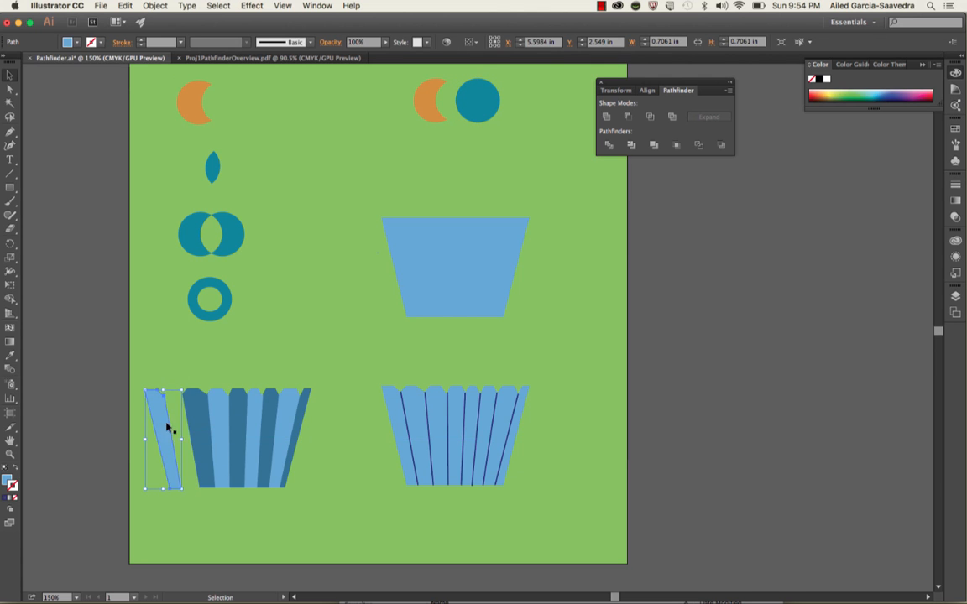
pyautogui.click(200, 422)
pyautogui.click(208, 424)
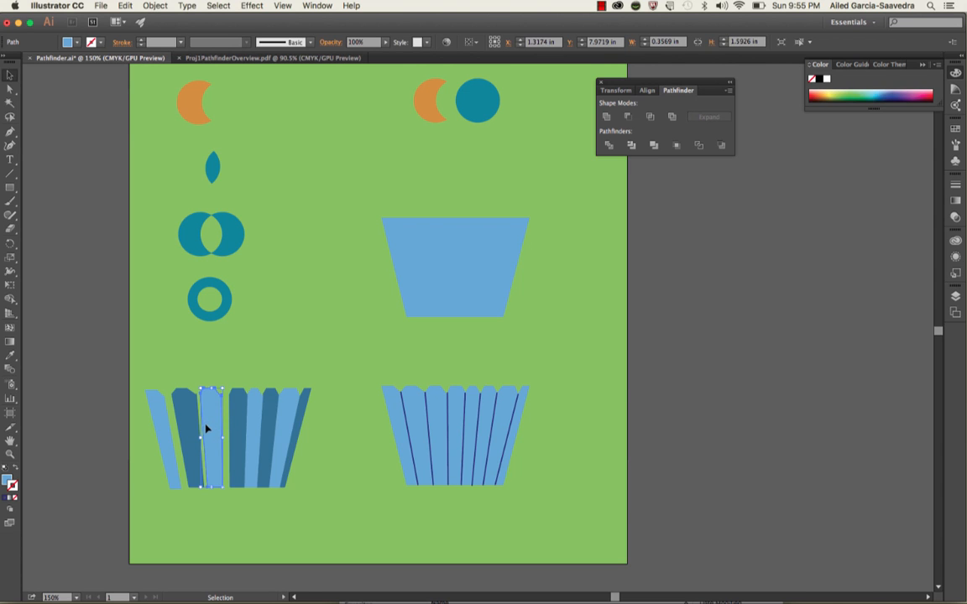
pyautogui.press('a')
pyautogui.press('super+z')
pyautogui.press('super+z')
pyautogui.press('super+z')
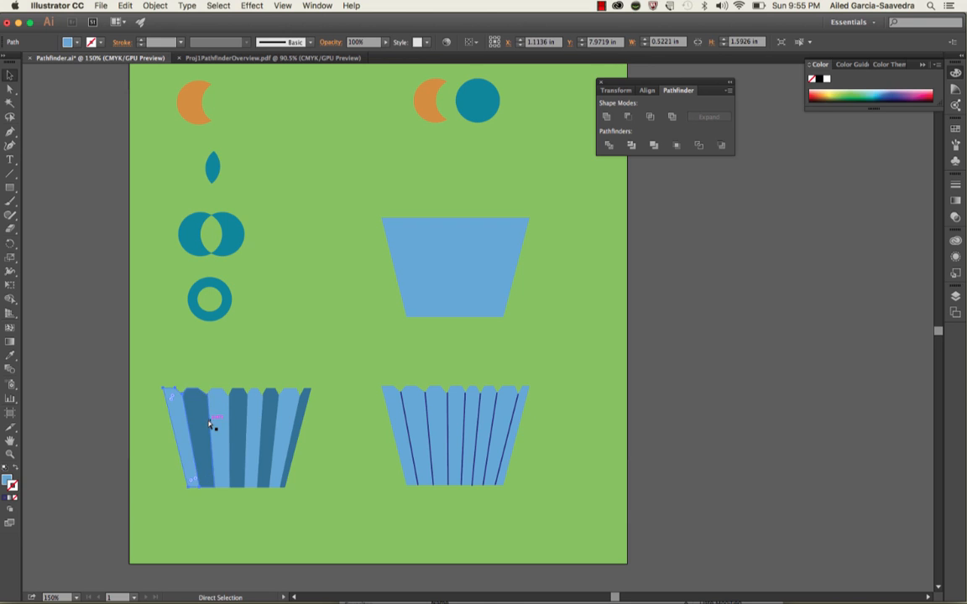
pyautogui.press('v')
pyautogui.click(425, 352)
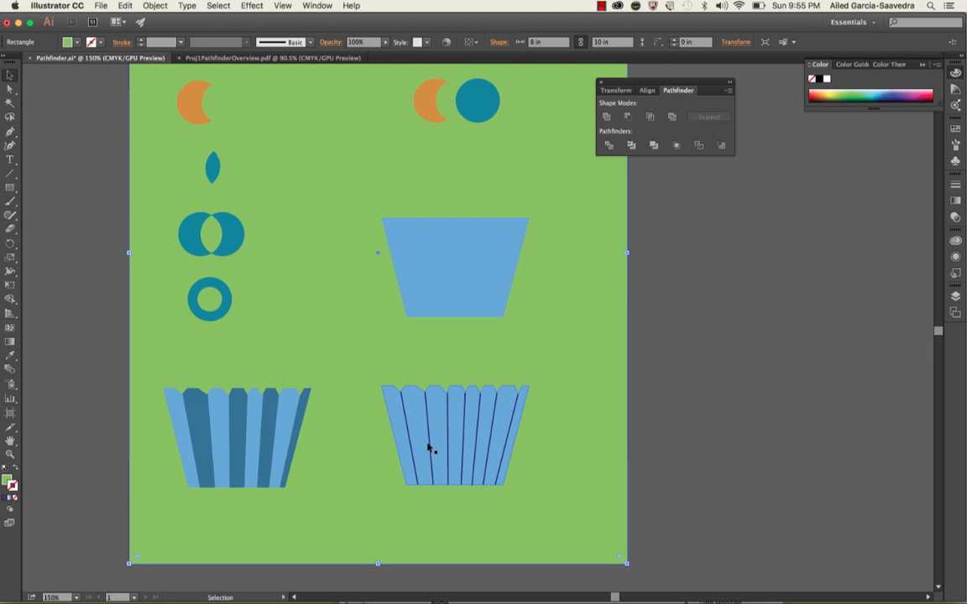
# Change the fill of the wrapper shape with the purple dividing lines to the darker blue 387FAF
pyautogui.click(403, 439)
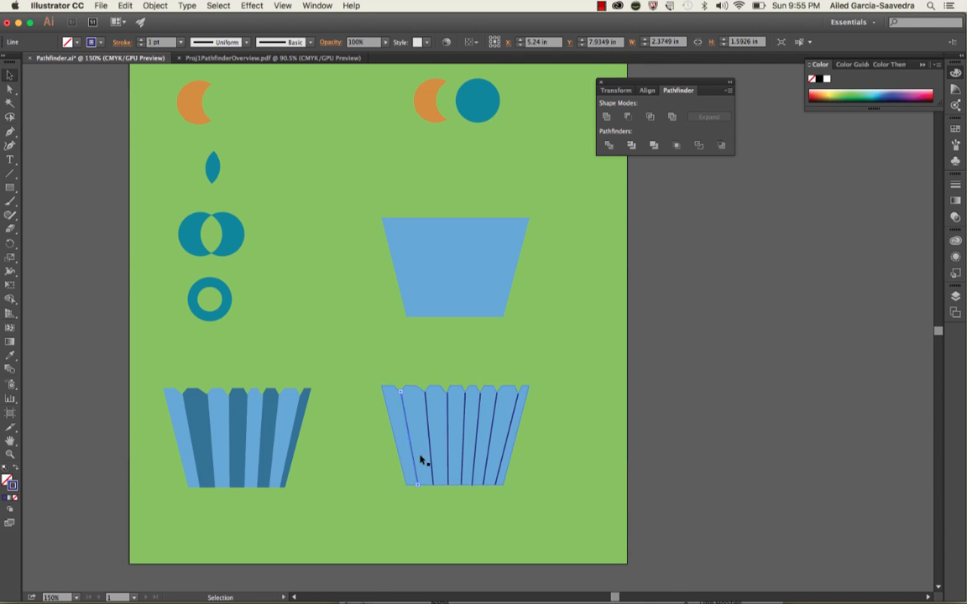
pyautogui.click(416, 475)
pyautogui.click(441, 417)
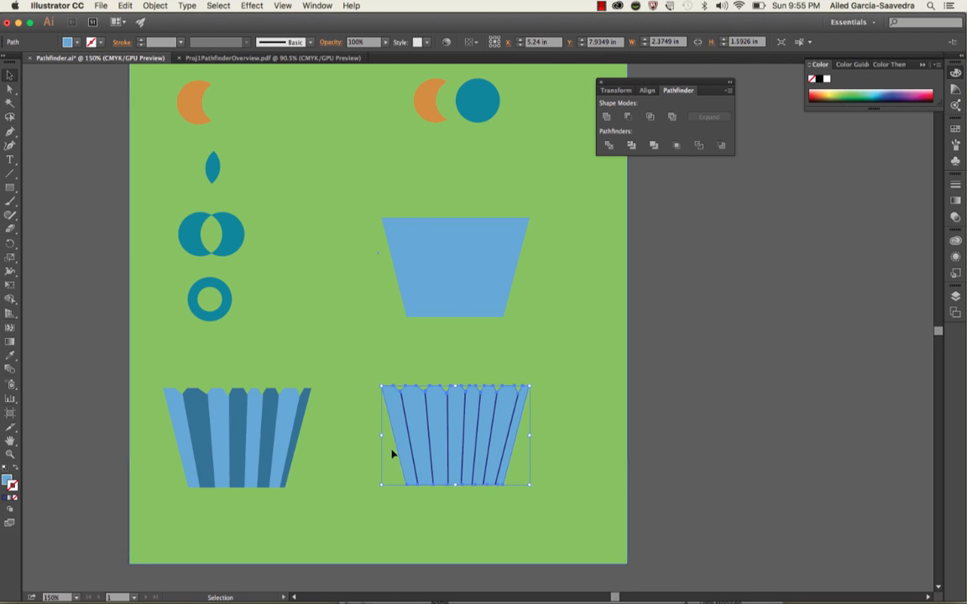
pyautogui.doubleClick(7, 480)
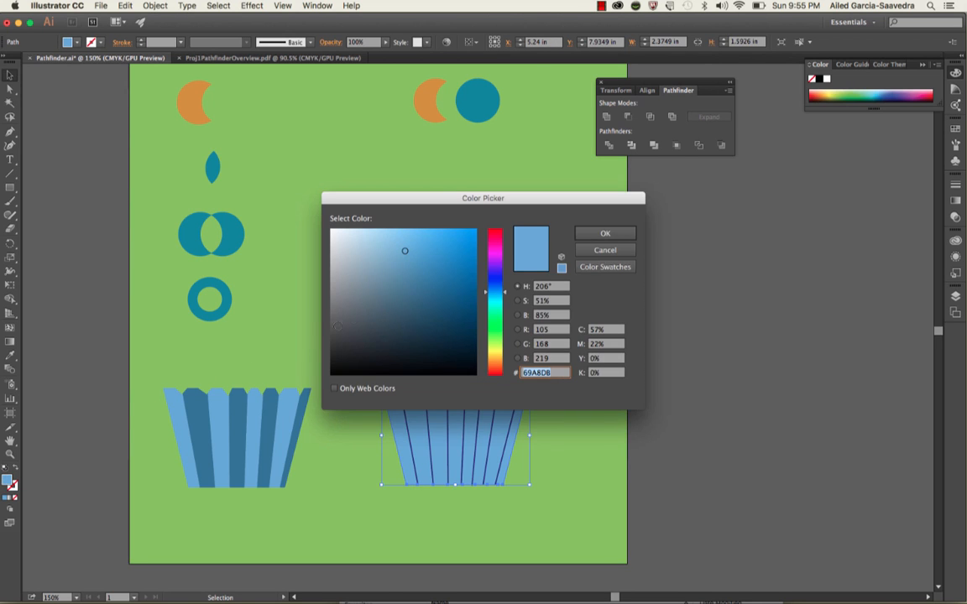
pyautogui.click(431, 274)
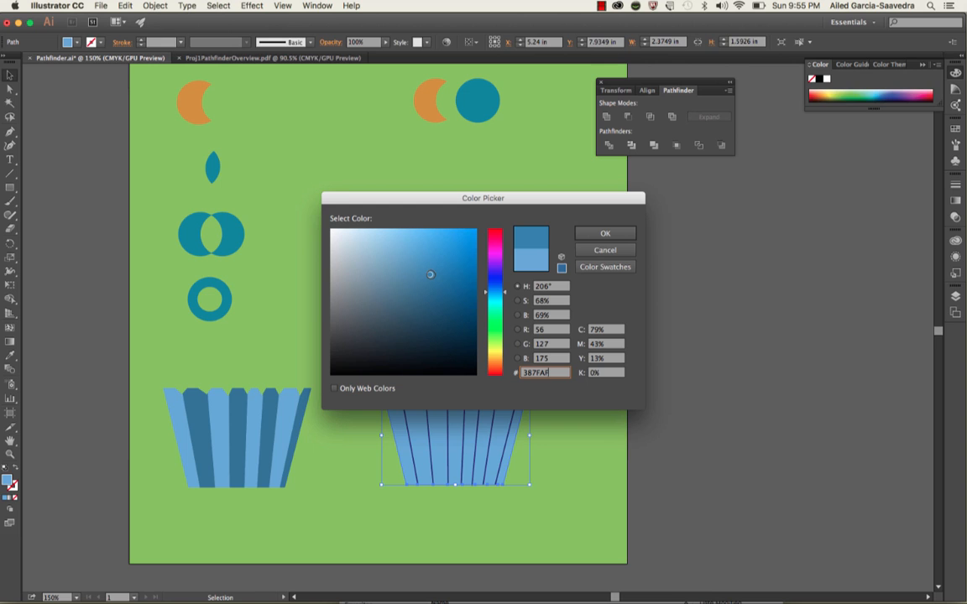
pyautogui.click(598, 235)
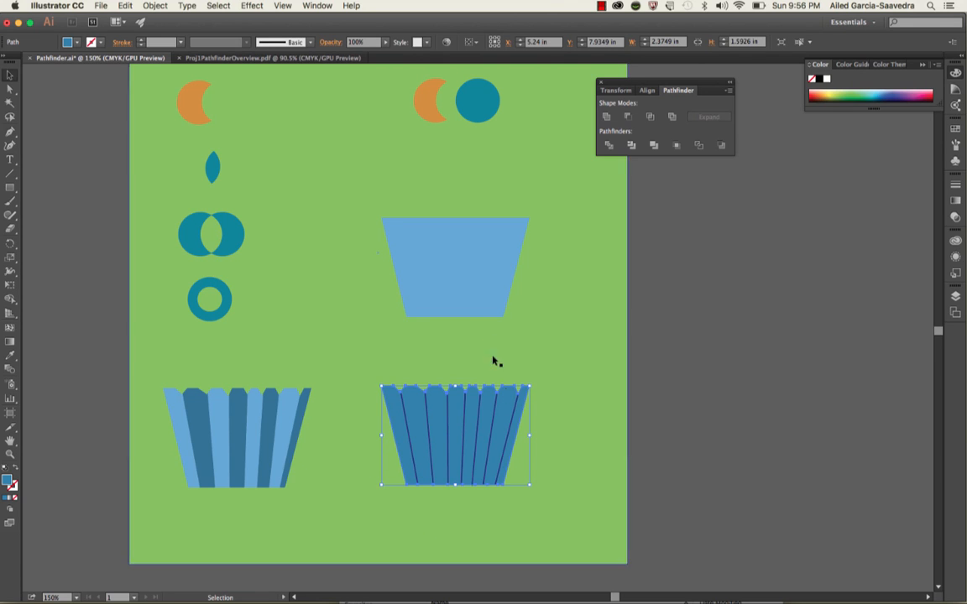
# Draw a square of about 0.162 in, rotated into a diamond, and place it near the start of the plain trapezoid's upper edge
pyautogui.click(437, 263)
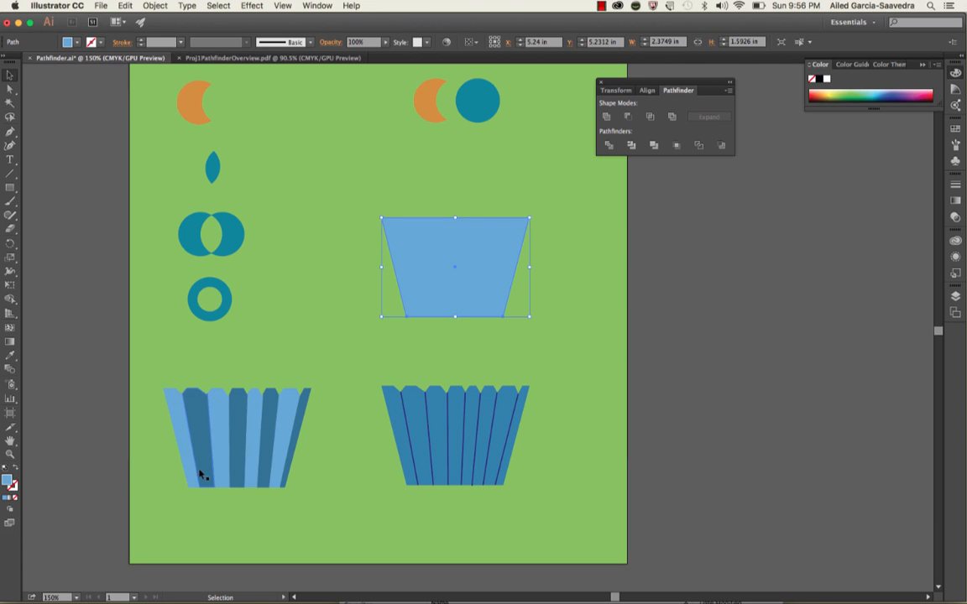
pyautogui.click(170, 397)
pyautogui.press('super+equal')
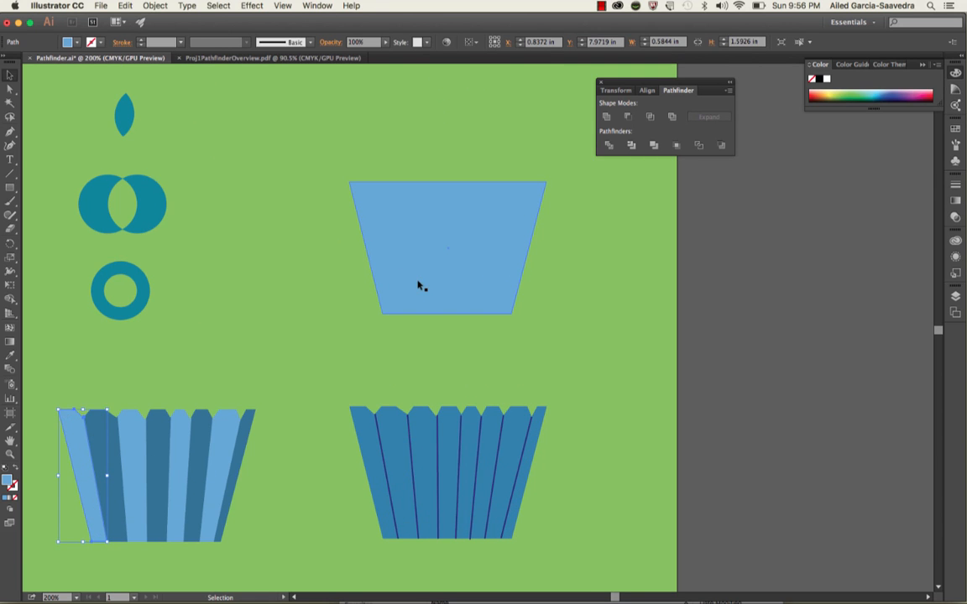
pyautogui.press('super+equal')
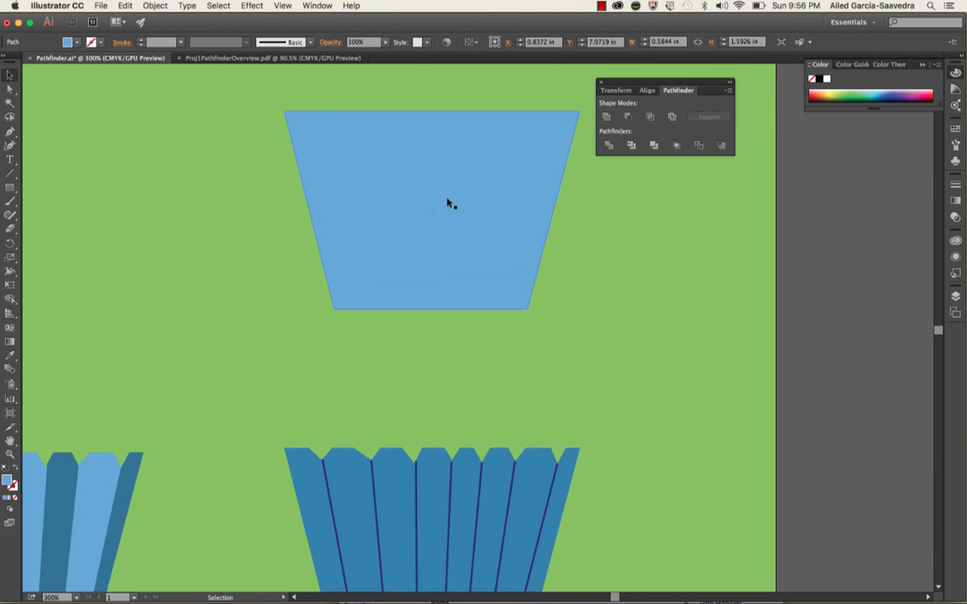
pyautogui.scroll(2, 447, 203)
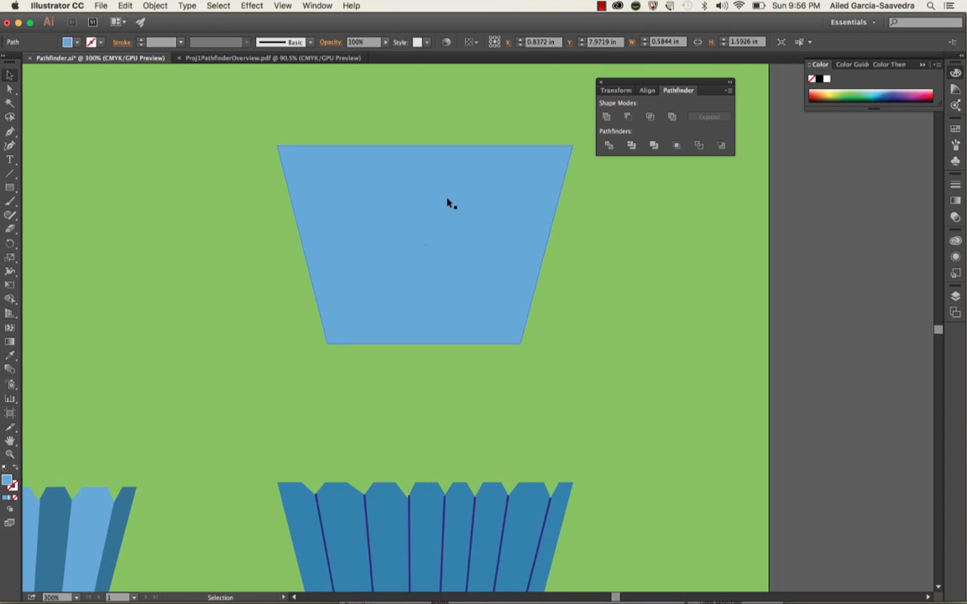
pyautogui.click(11, 187)
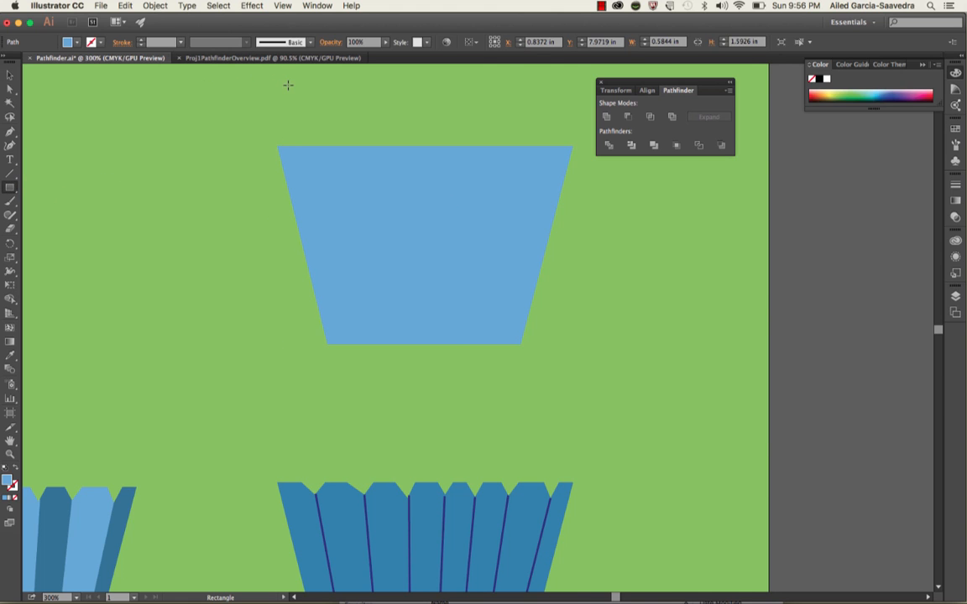
pyautogui.moveTo(296, 95); pyautogui.dragTo(324, 103)
pyautogui.click(10, 75)
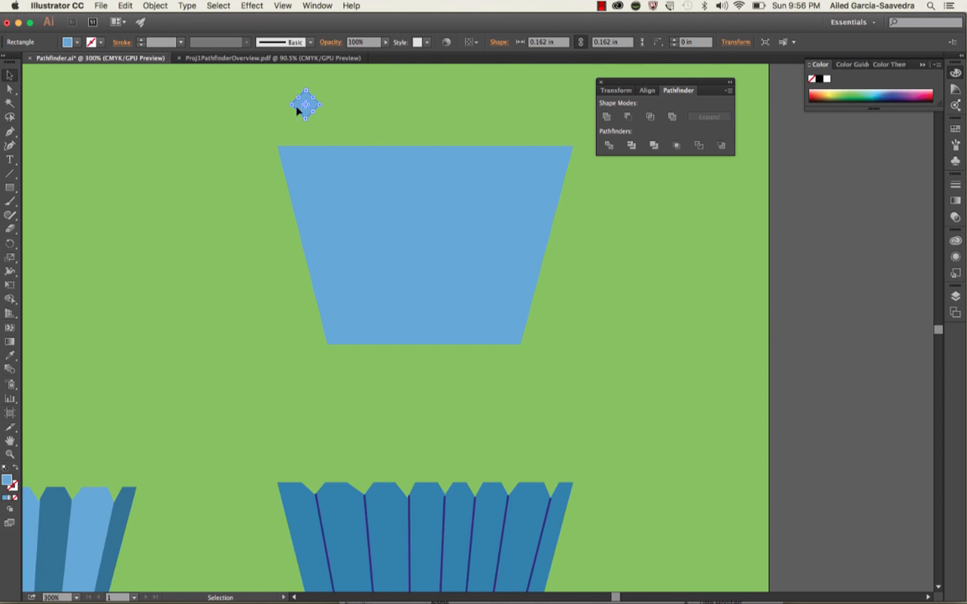
pyautogui.moveTo(298, 110); pyautogui.dragTo(300, 149)
# Copy the diamond and paste four duplicates, spacing them out along the trapezoid's upper edge
pyautogui.click(124, 5)
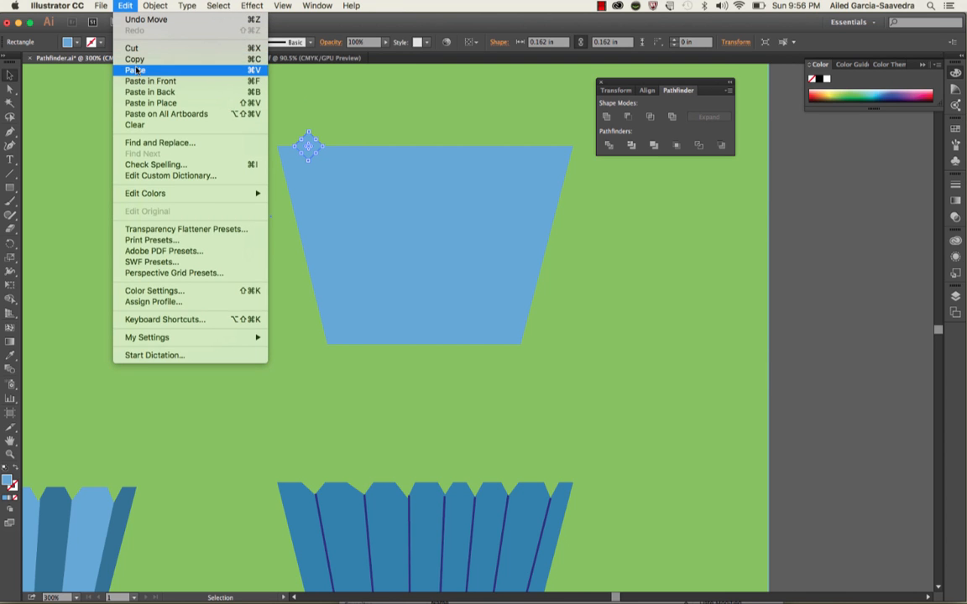
pyautogui.click(134, 60)
pyautogui.click(124, 6)
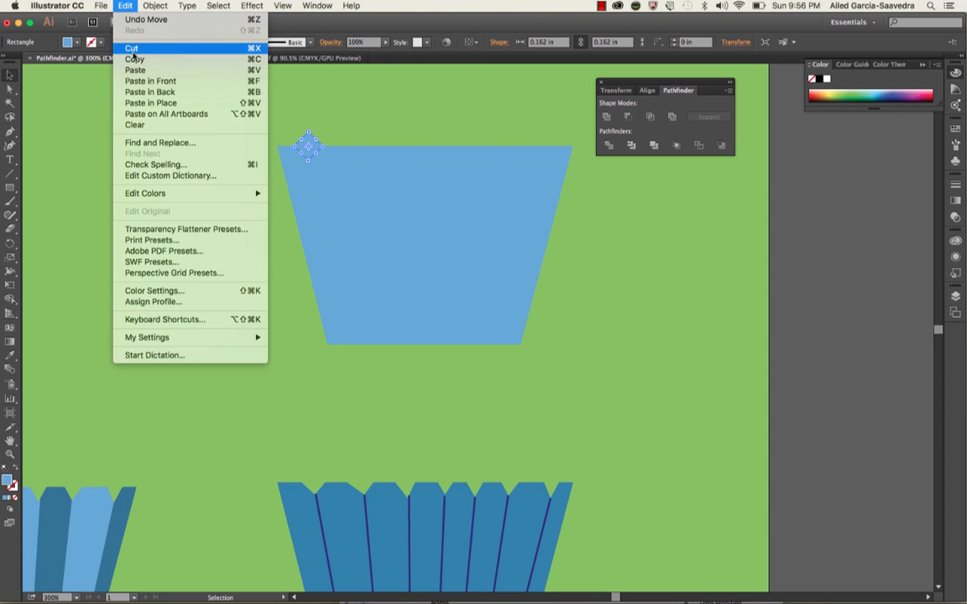
pyautogui.click(129, 69)
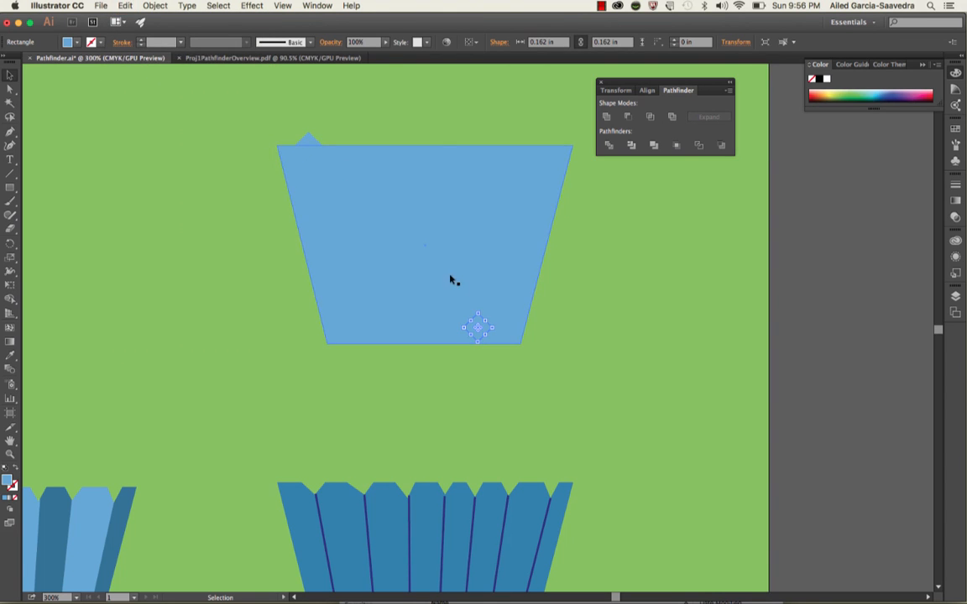
pyautogui.moveTo(484, 332); pyautogui.dragTo(366, 150)
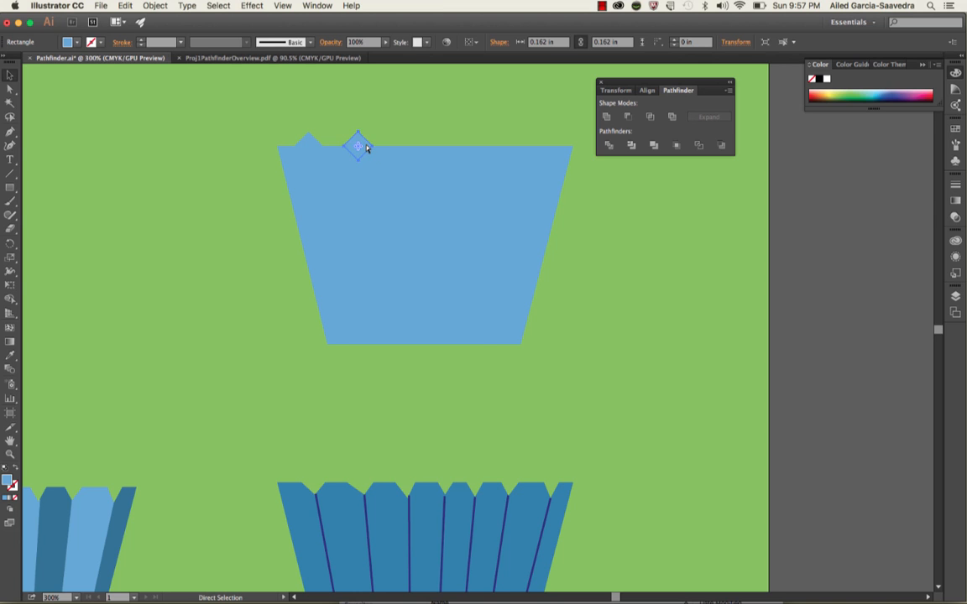
pyautogui.hotkey('ctrl', 'v')
pyautogui.moveTo(478, 327); pyautogui.dragTo(530, 142)
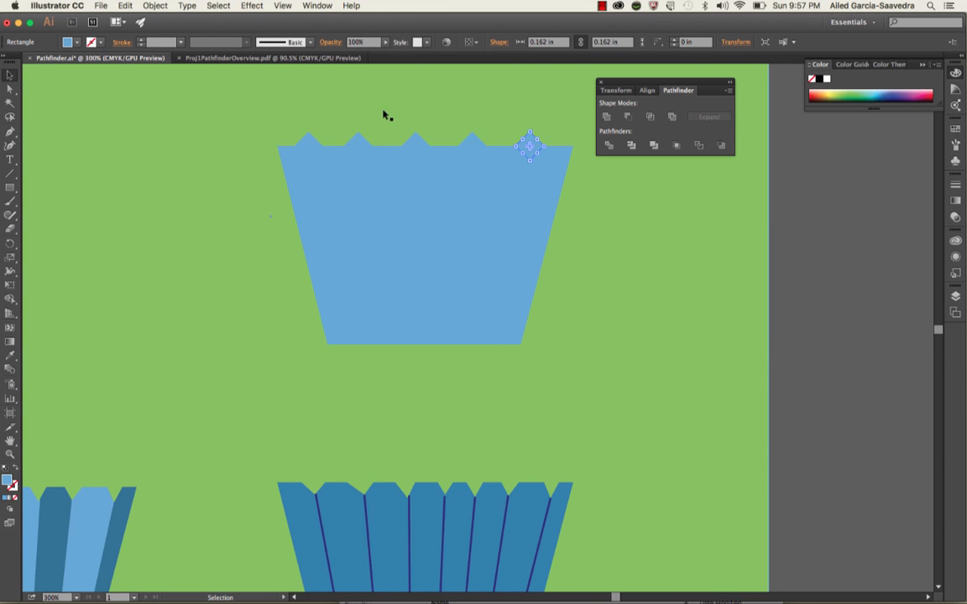
# Subtract the five diamonds from the trapezoid with Minus Front to notch its upper edge, and deselect the shape
pyautogui.click(326, 187)
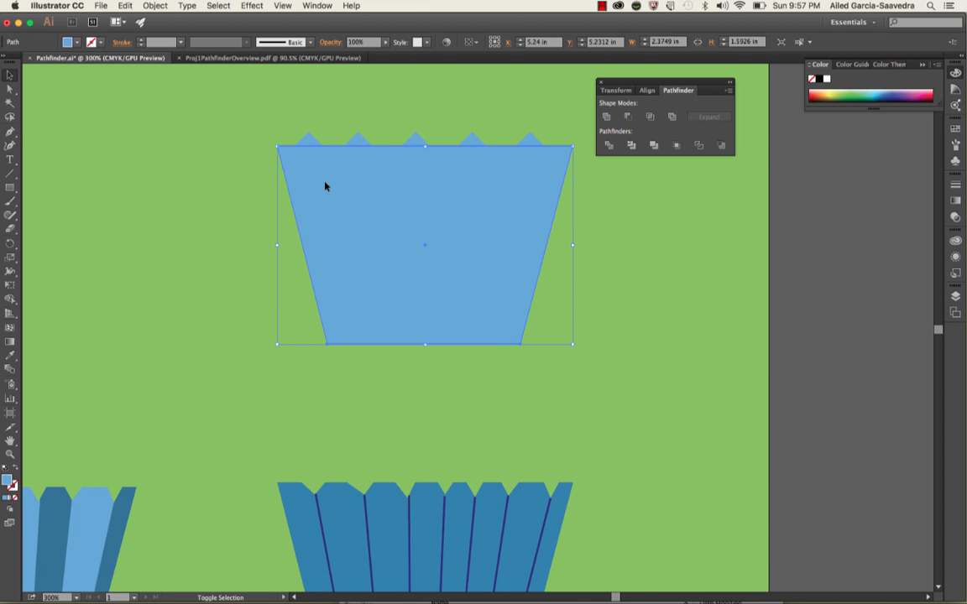
pyautogui.keyDown('shift'); pyautogui.click(310, 140); pyautogui.keyUp('shift')
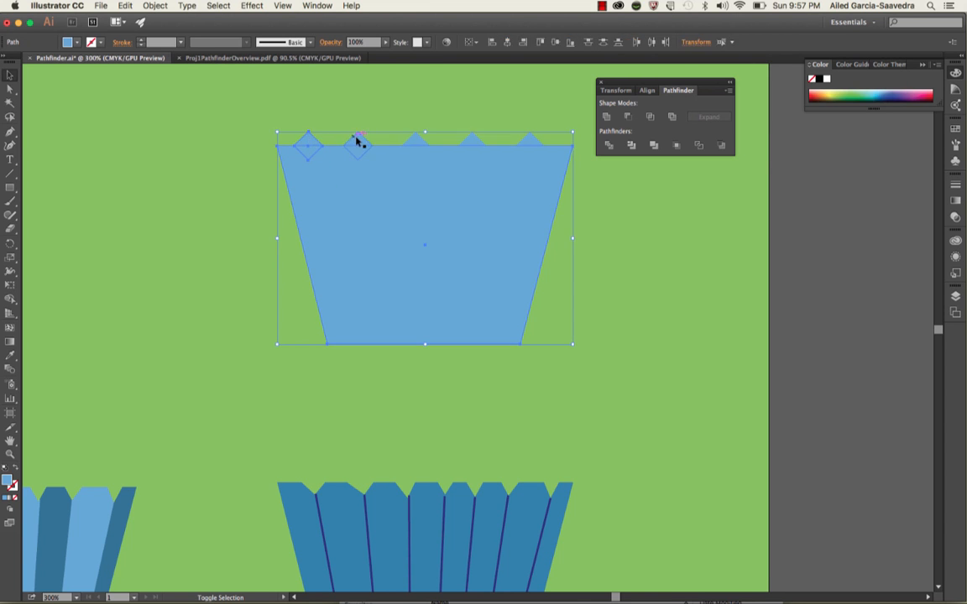
pyautogui.keyDown('shift'); pyautogui.click(360, 141); pyautogui.keyUp('shift')
pyautogui.keyDown('shift'); pyautogui.click(418, 140); pyautogui.keyUp('shift')
pyautogui.keyDown('shift'); pyautogui.click(475, 141); pyautogui.keyUp('shift')
pyautogui.keyDown('shift'); pyautogui.click(538, 142); pyautogui.keyUp('shift')
pyautogui.click(628, 117)
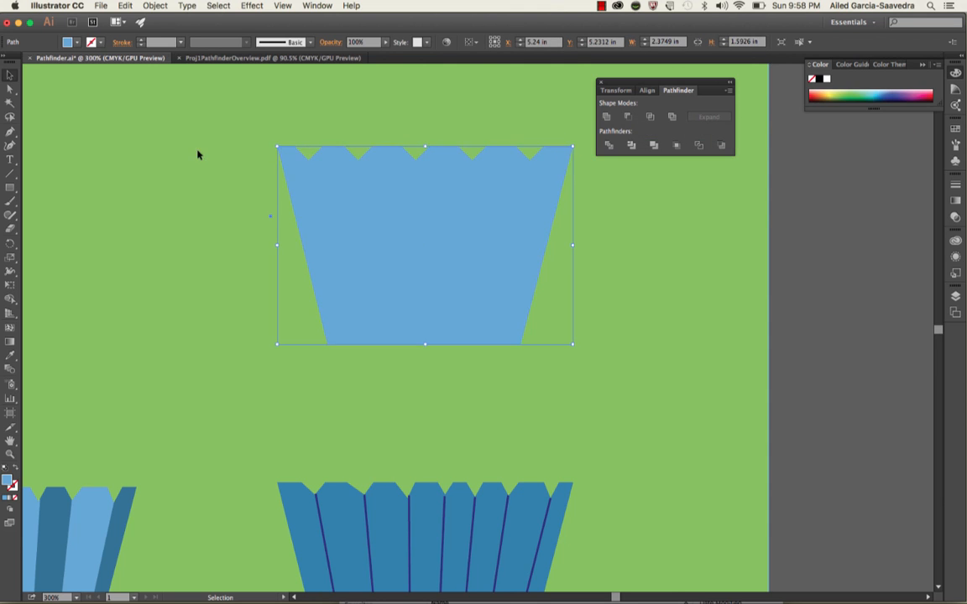
pyautogui.click(251, 151)
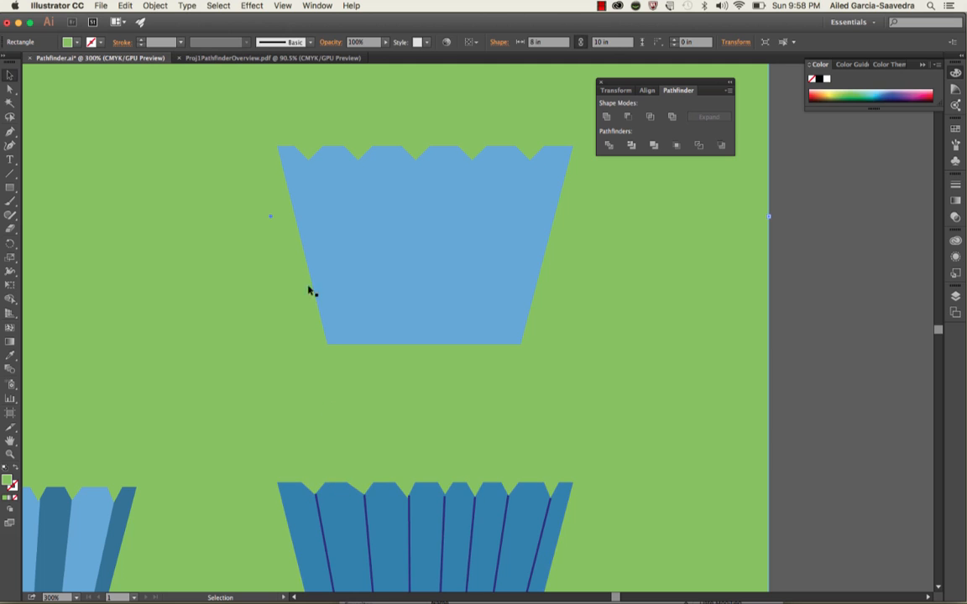
pyautogui.click(319, 172)
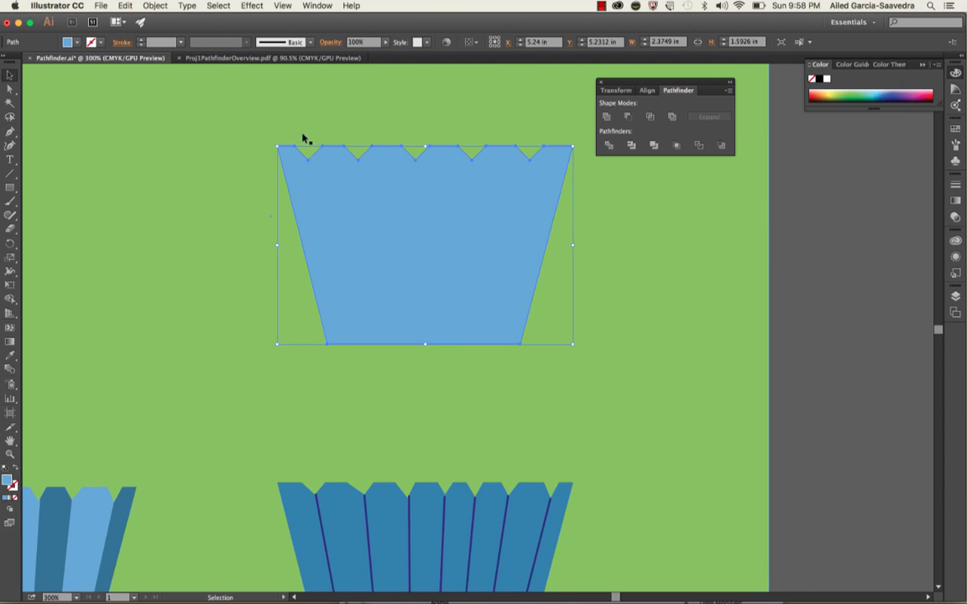
pyautogui.click(262, 270)
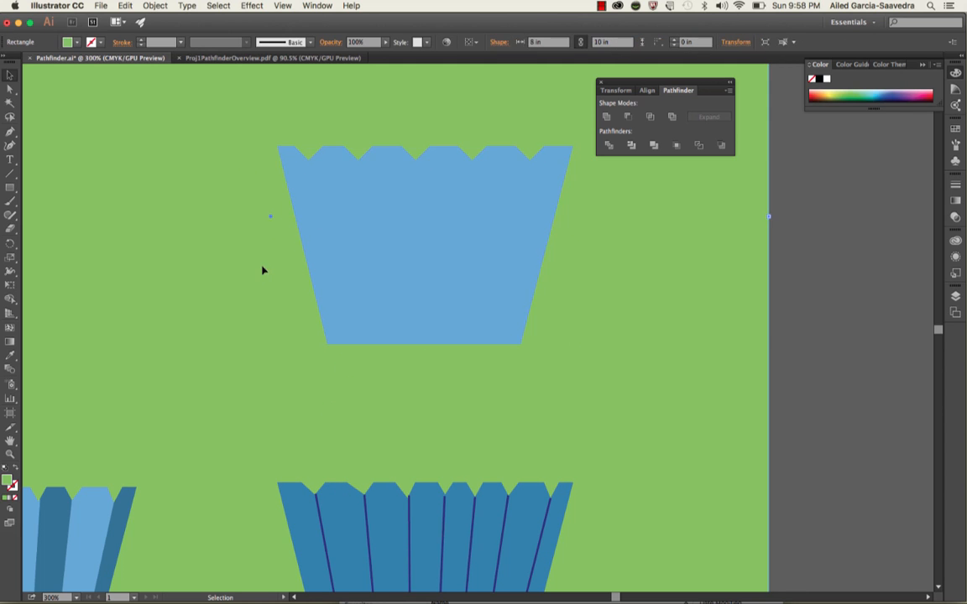
# Draw a slanted line about 1.64 in tall from the first notch past the wrapper's lower edge and give it a very dark blue stroke
pyautogui.click(10, 173)
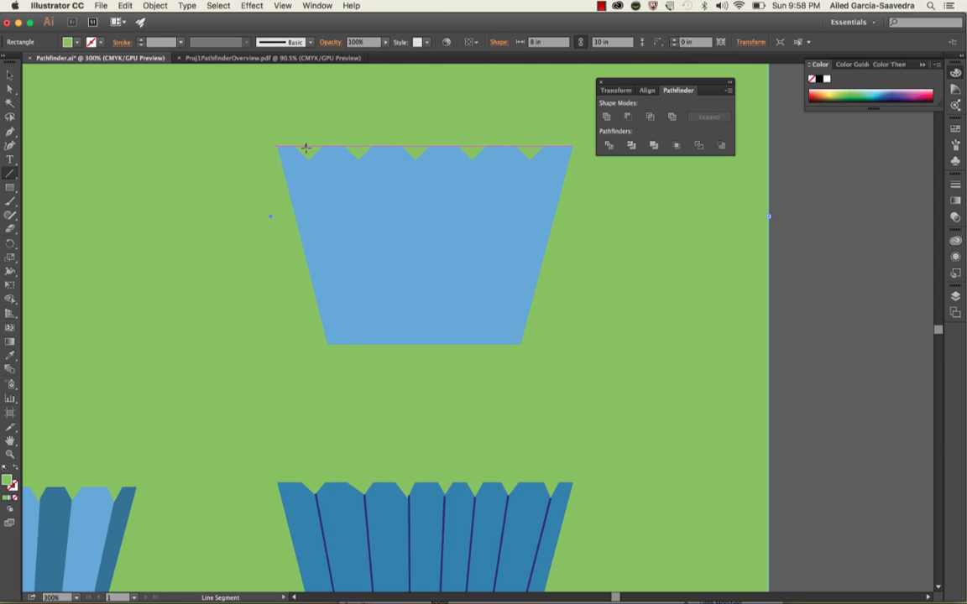
pyautogui.moveTo(305, 148); pyautogui.dragTo(344, 351)
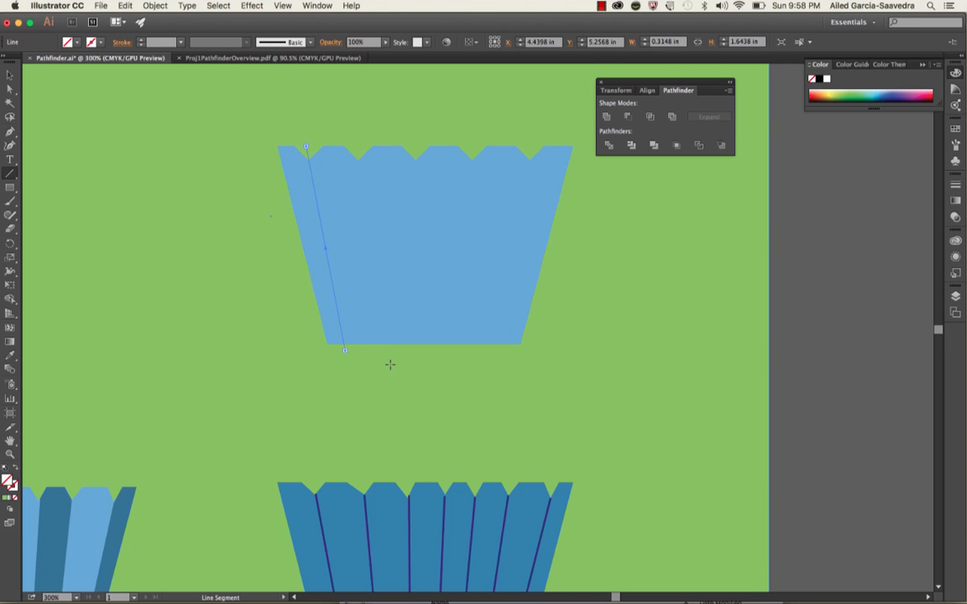
pyautogui.doubleClick(13, 485)
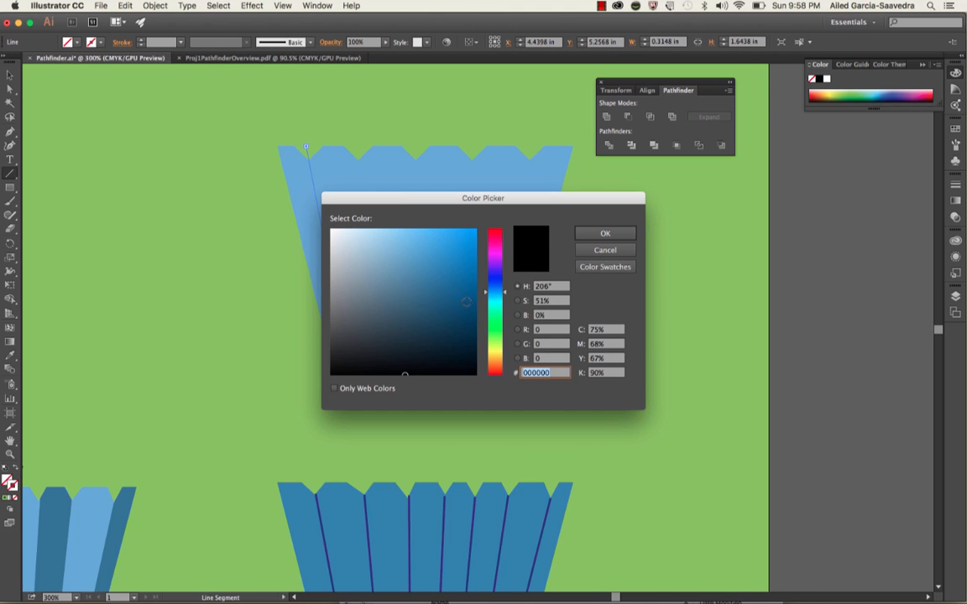
pyautogui.click(464, 339)
pyautogui.click(601, 234)
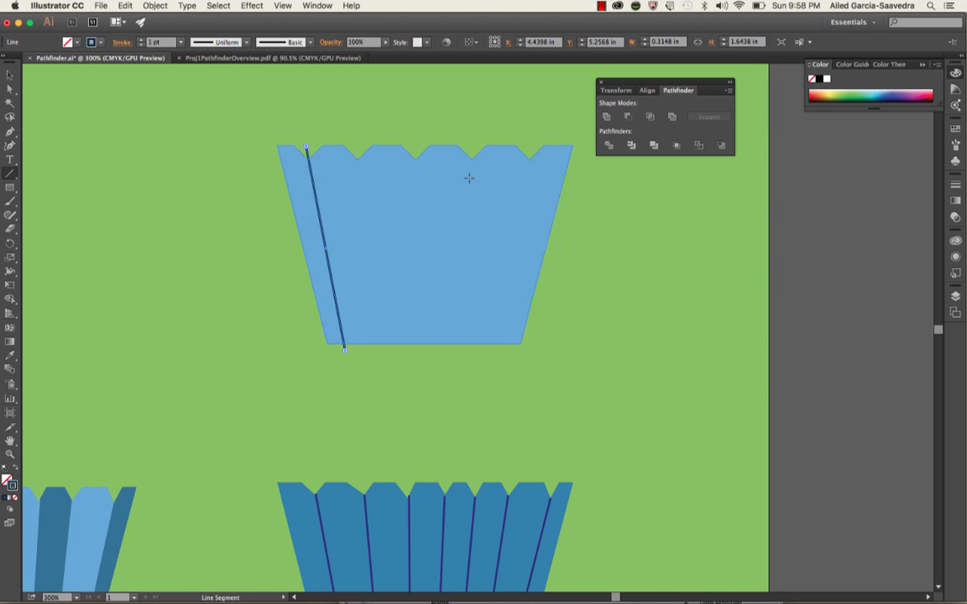
# Draw four more dividing lines from the remaining notches to below the wrapper, angled to follow its taper
pyautogui.moveTo(358, 151); pyautogui.dragTo(372, 355)
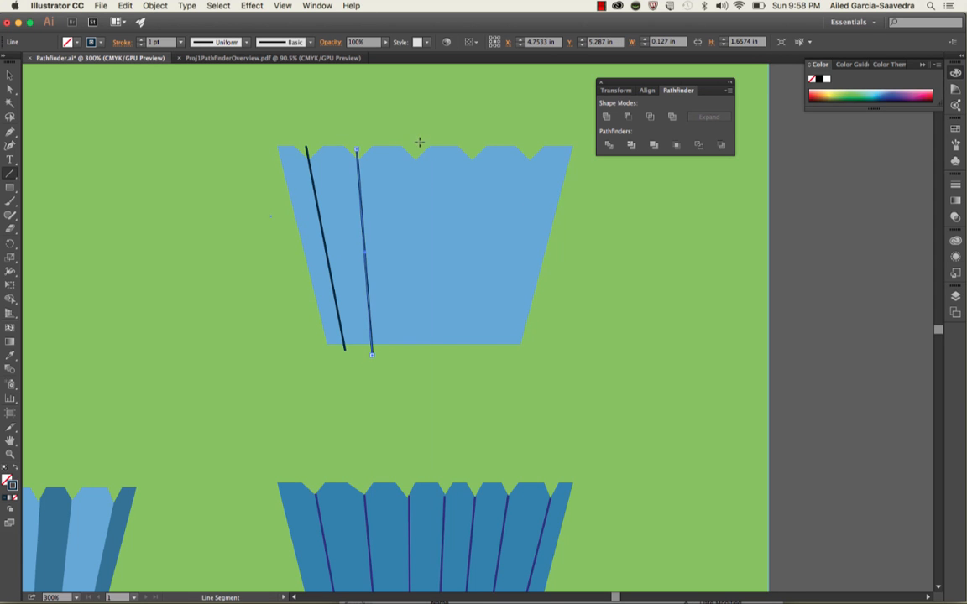
pyautogui.moveTo(415, 149); pyautogui.dragTo(415, 354)
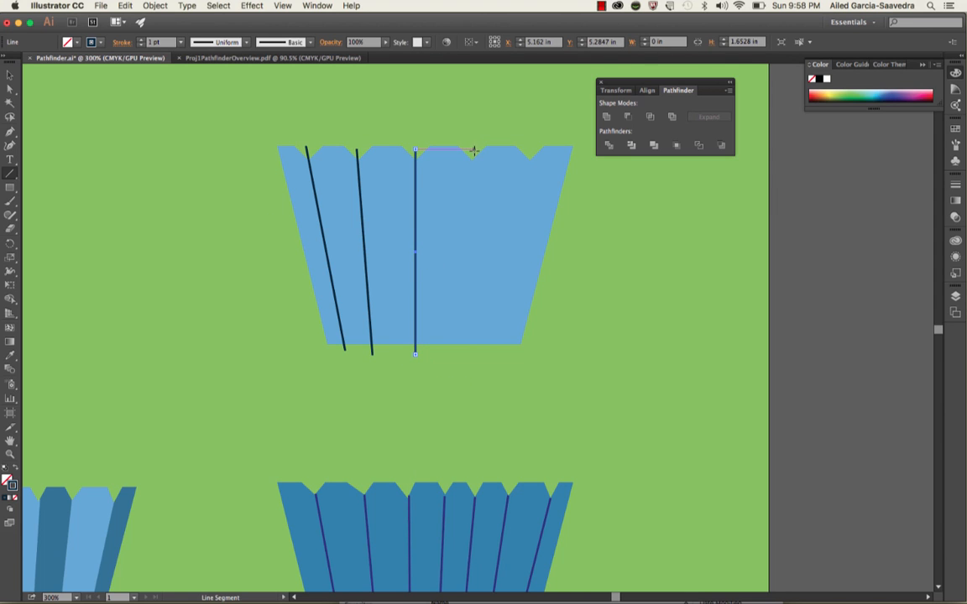
pyautogui.moveTo(471, 150); pyautogui.dragTo(460, 369)
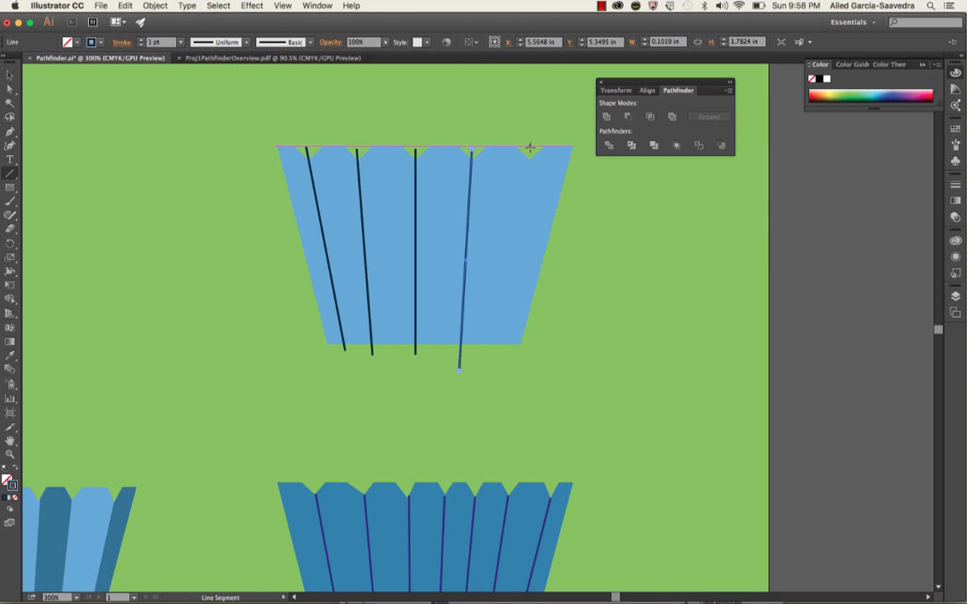
pyautogui.moveTo(528, 152); pyautogui.dragTo(494, 367)
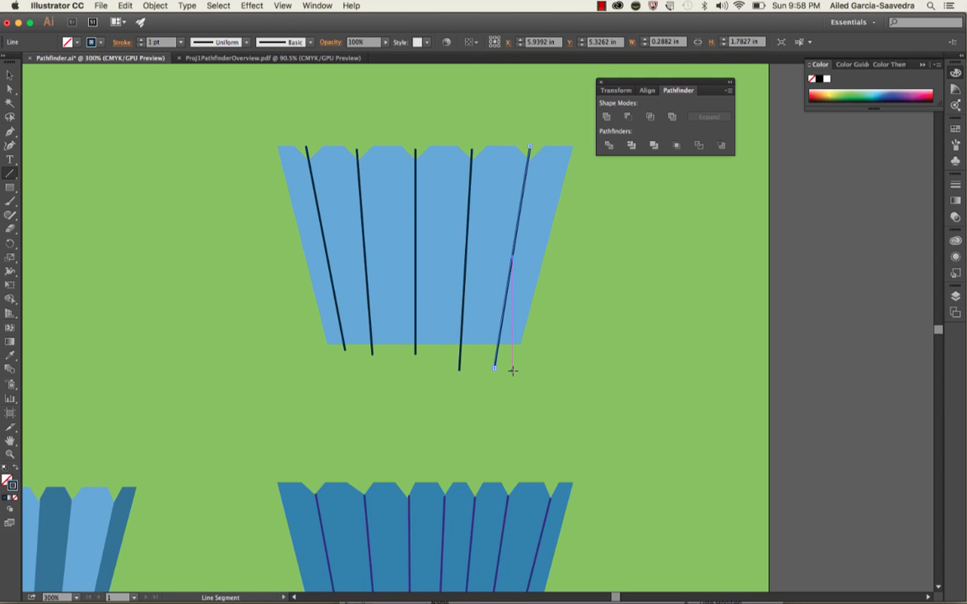
# Divide the notched wrapper along all five dividing lines with the Pathfinder Divide operation, and deselect the result
pyautogui.click(10, 74)
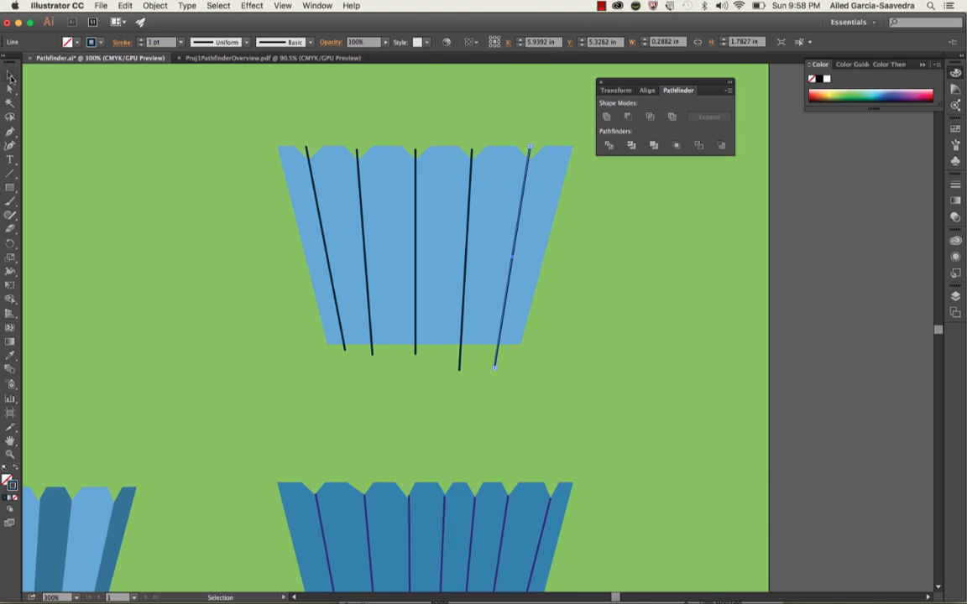
pyautogui.click(303, 192)
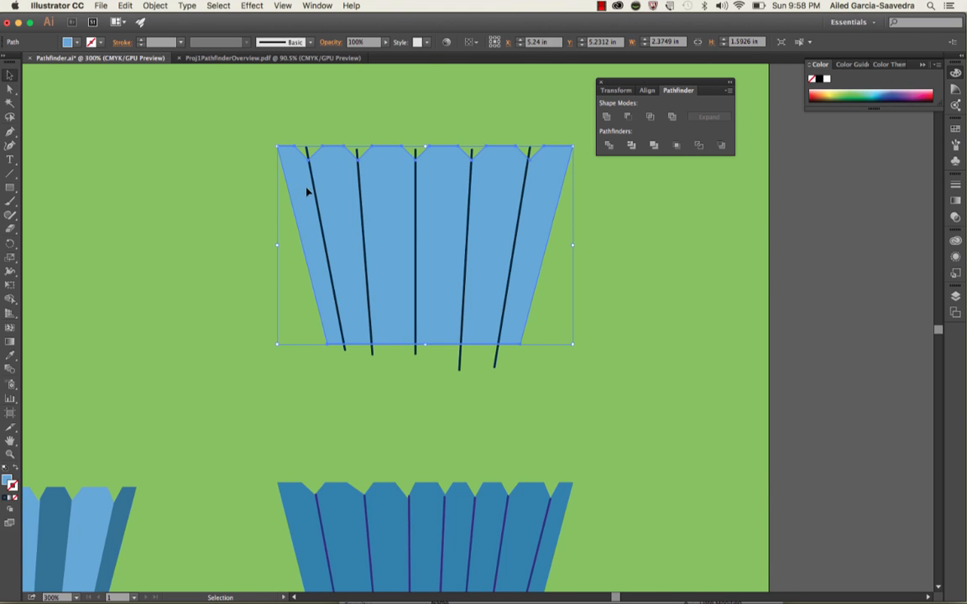
pyautogui.keyDown('shift'); pyautogui.click(314, 189); pyautogui.keyUp('shift')
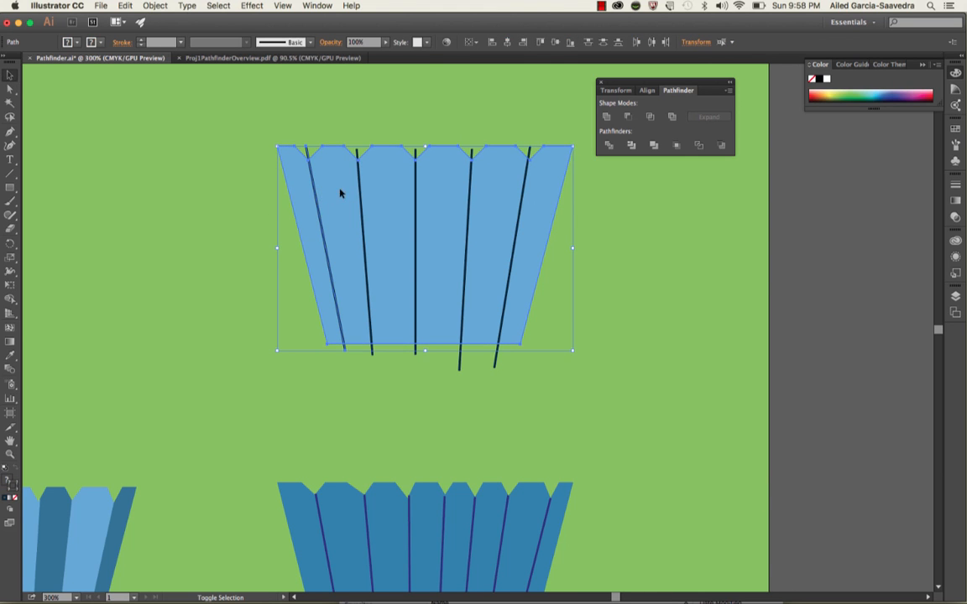
pyautogui.keyDown('shift'); pyautogui.click(362, 192); pyautogui.keyUp('shift')
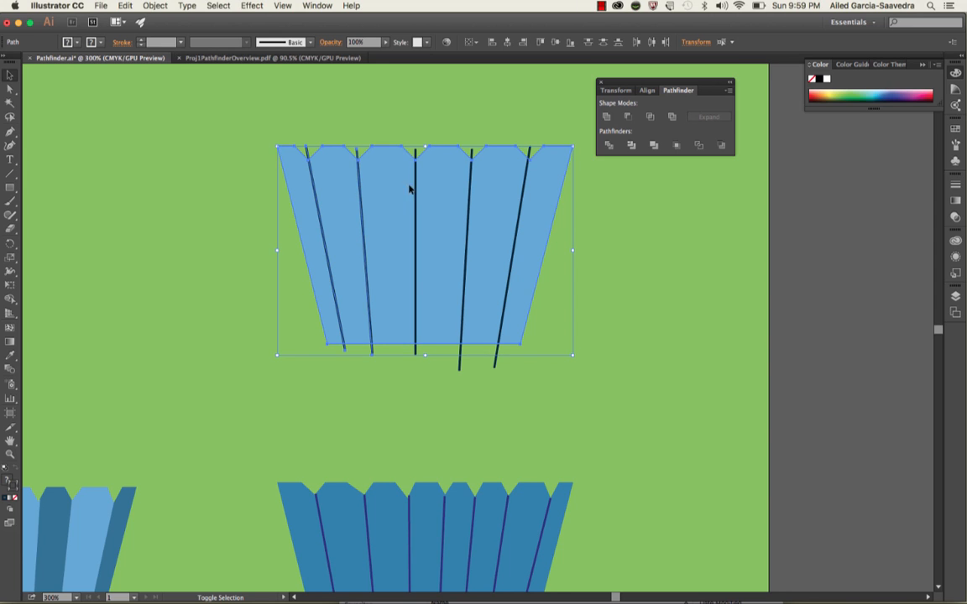
pyautogui.keyDown('shift'); pyautogui.click(418, 188); pyautogui.keyUp('shift')
pyautogui.keyDown('shift'); pyautogui.click(470, 194); pyautogui.keyUp('shift')
pyautogui.keyDown('shift'); pyautogui.click(473, 196); pyautogui.keyUp('shift')
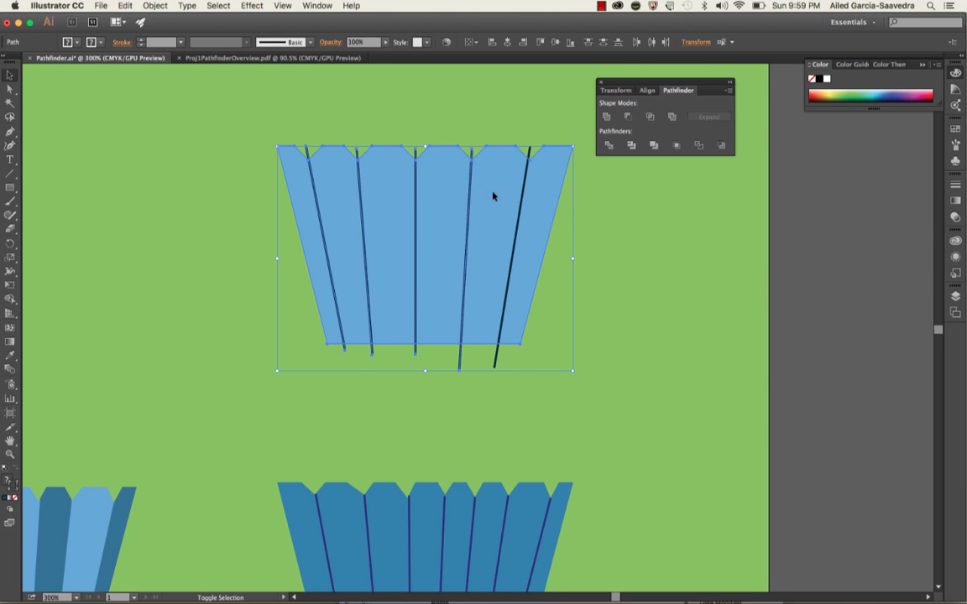
pyautogui.keyDown('shift'); pyautogui.click(524, 195); pyautogui.keyUp('shift')
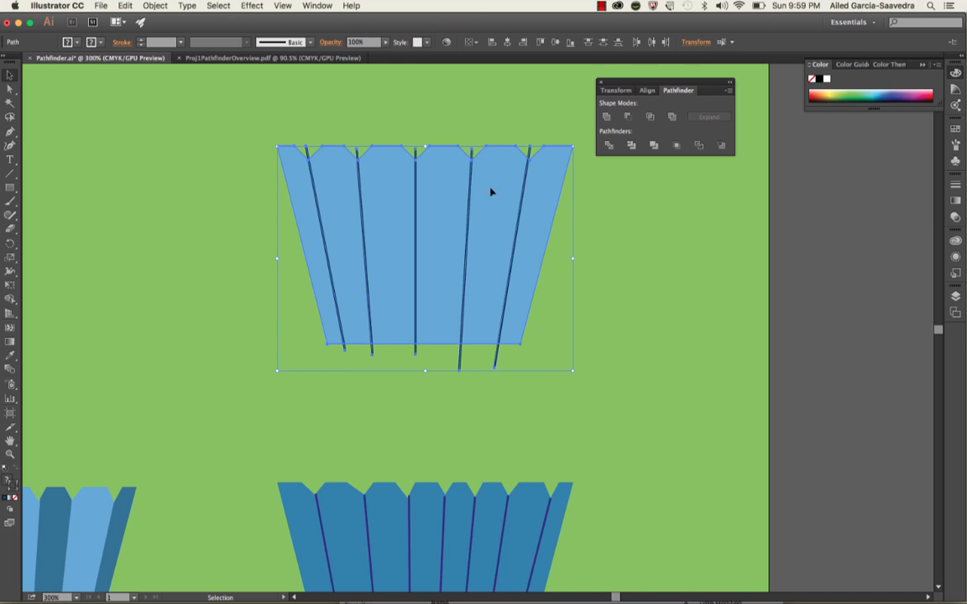
pyautogui.click(609, 146)
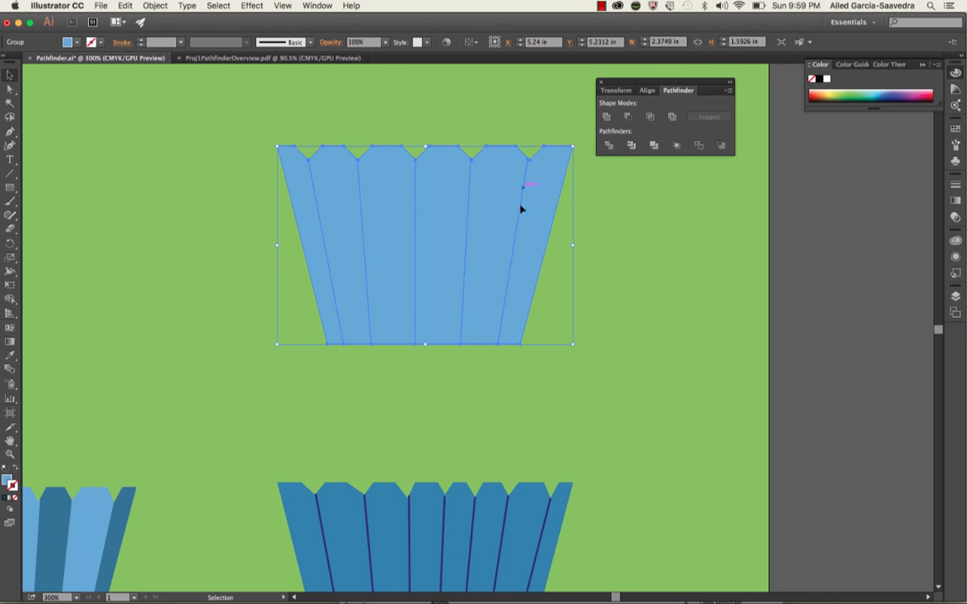
pyautogui.click(632, 244)
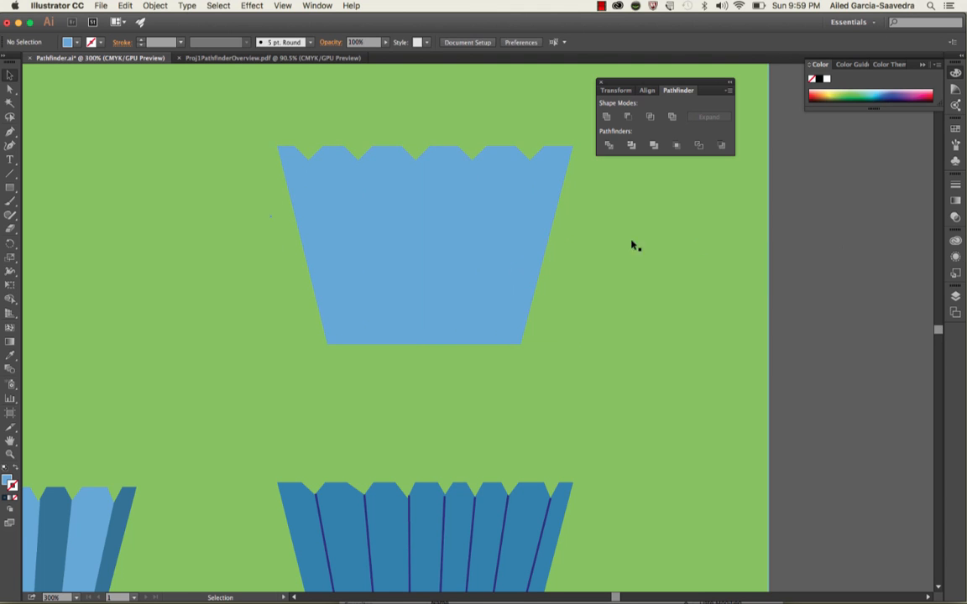
# Ungroup the divided wrapper into separate stripes at its original position and deselect them
pyautogui.moveTo(488, 242); pyautogui.dragTo(558, 245)
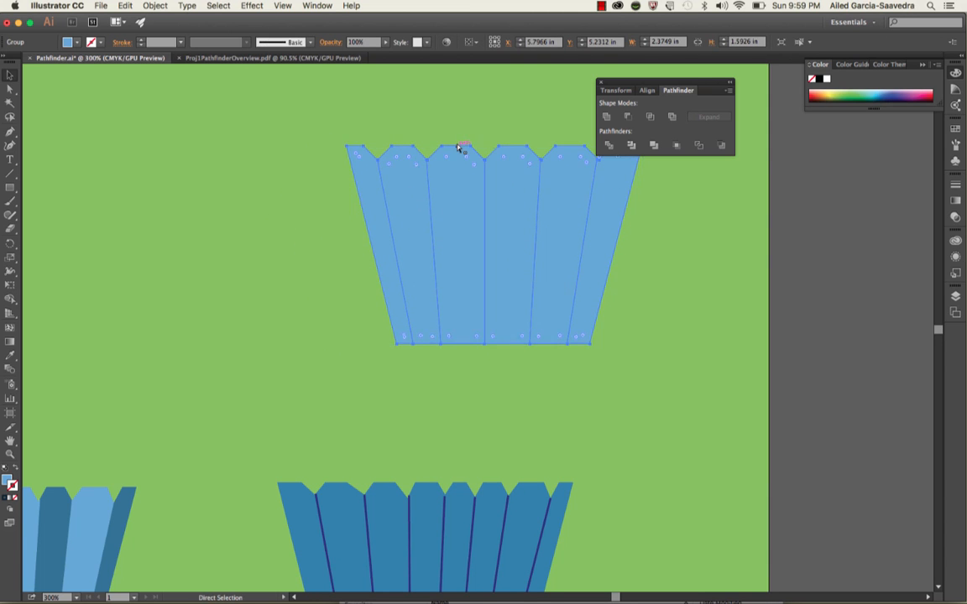
pyautogui.press('super+z')
pyautogui.rightClick(412, 220)
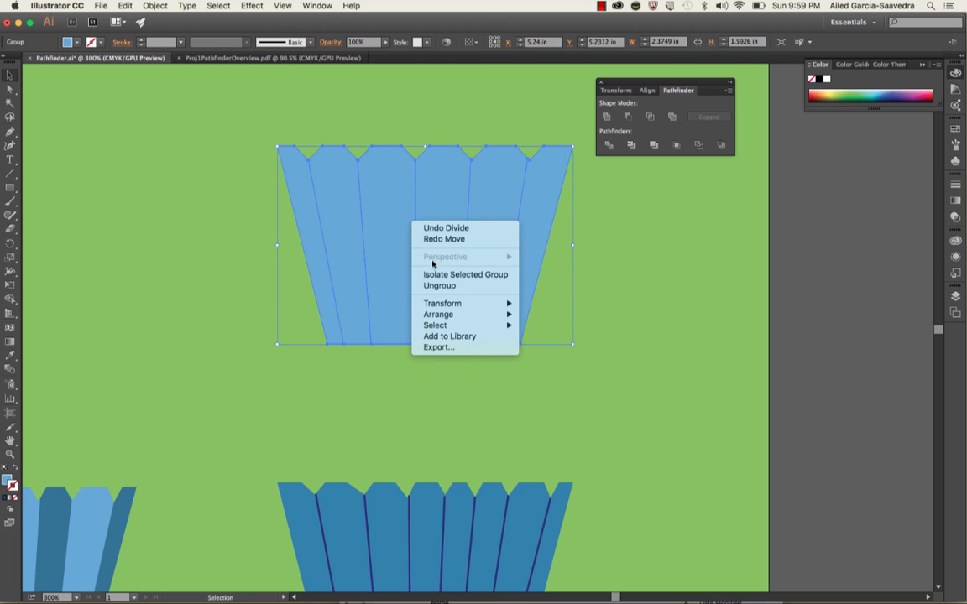
pyautogui.click(438, 285)
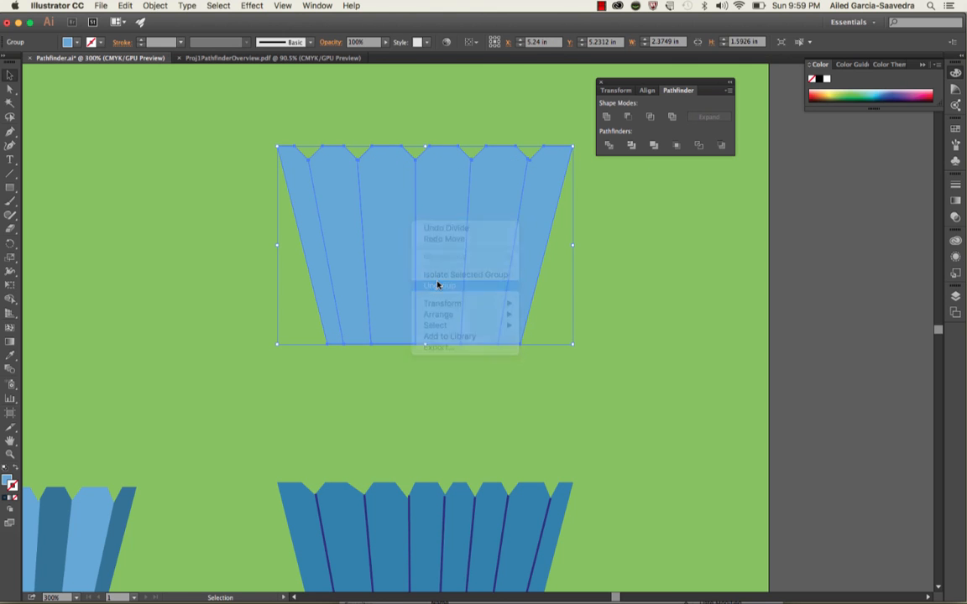
pyautogui.click(859, 283)
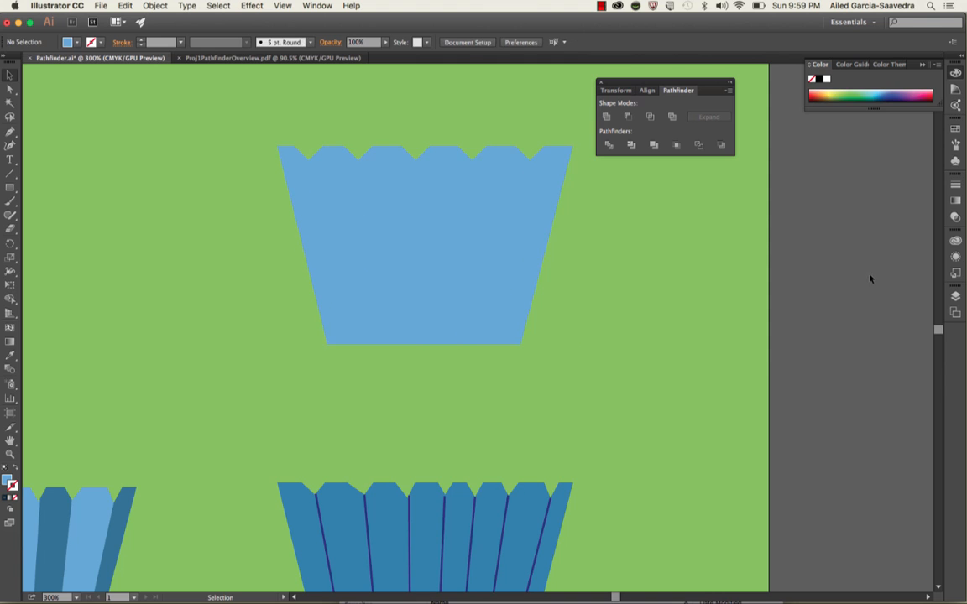
# Fill the wrapper's second, fourth and sixth stripes with dark blue 1A6699 and deselect them
pyautogui.click(443, 189)
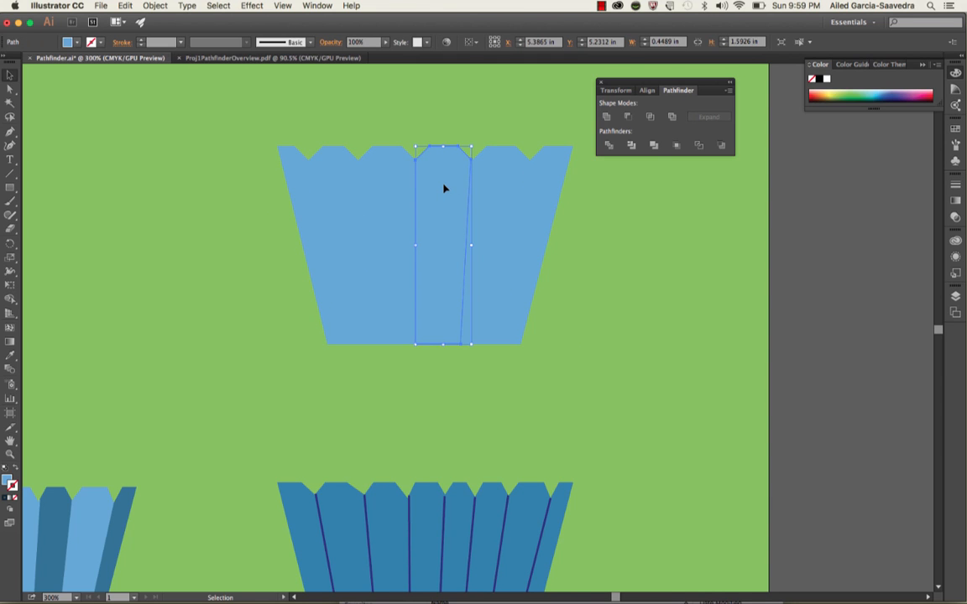
pyautogui.click(339, 175)
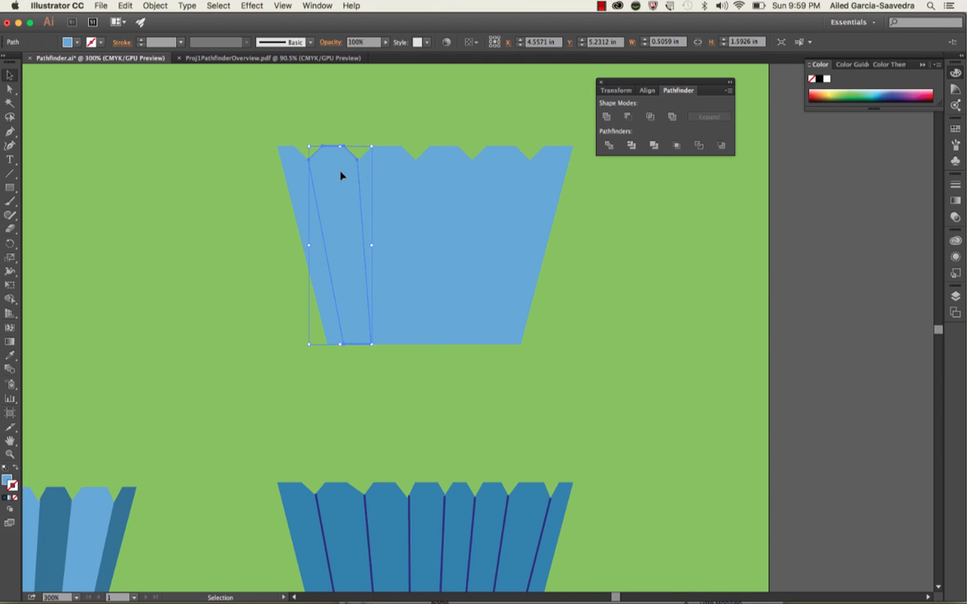
pyautogui.keyDown('shift'); pyautogui.click(449, 177); pyautogui.keyUp('shift')
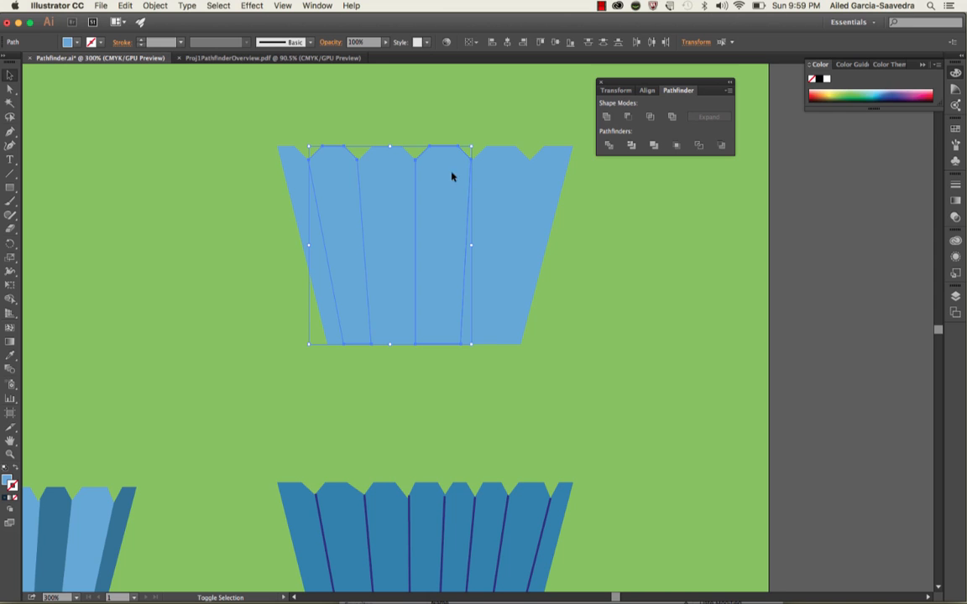
pyautogui.keyDown('shift'); pyautogui.click(541, 178); pyautogui.keyUp('shift')
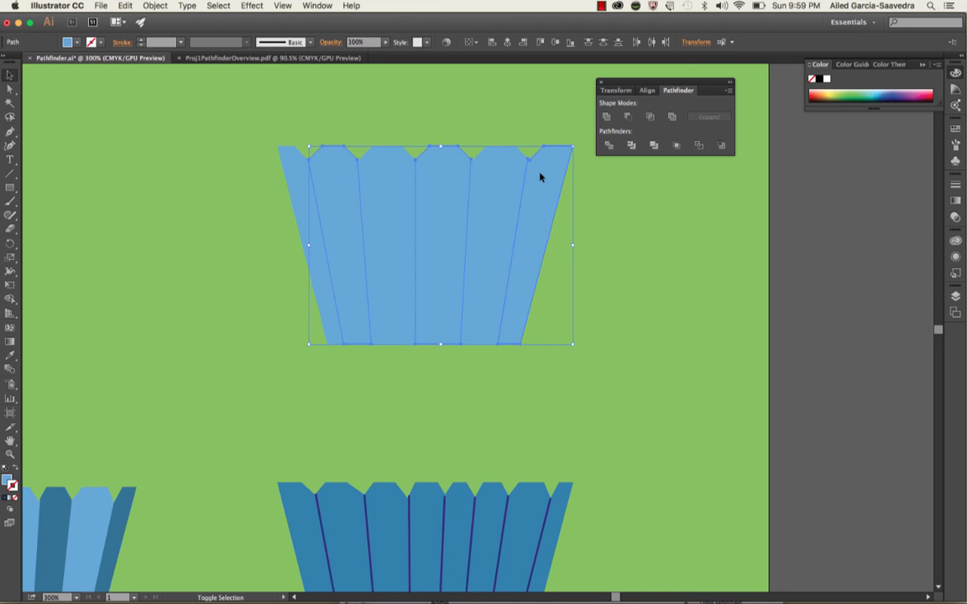
pyautogui.doubleClick(7, 479)
pyautogui.click(453, 288)
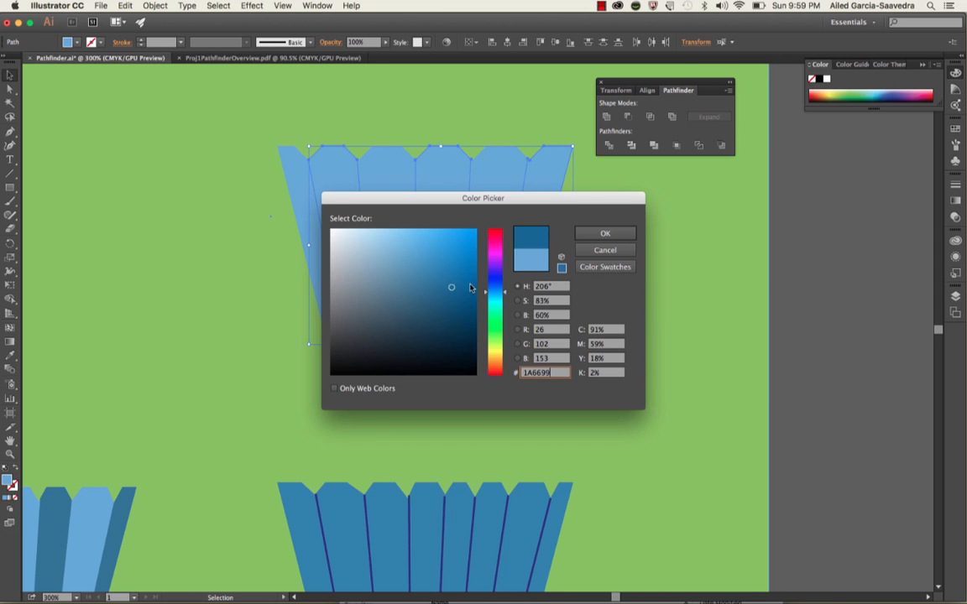
pyautogui.click(604, 233)
pyautogui.click(823, 264)
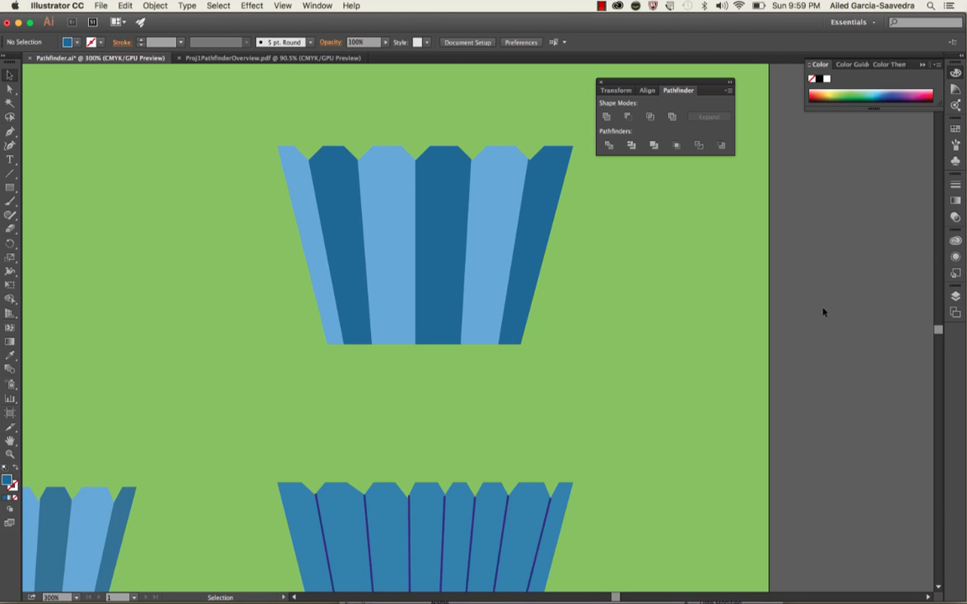
pyautogui.press('a')
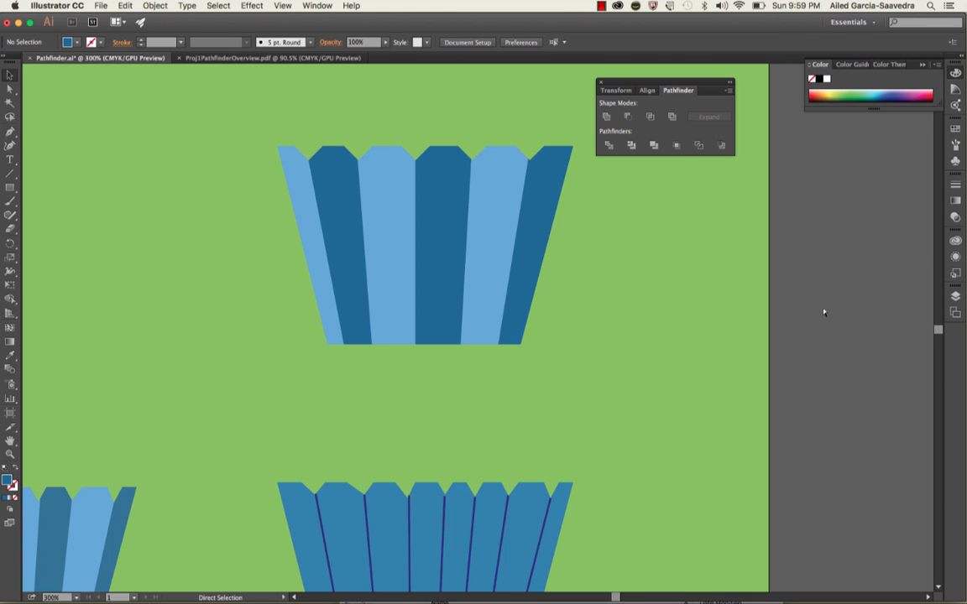